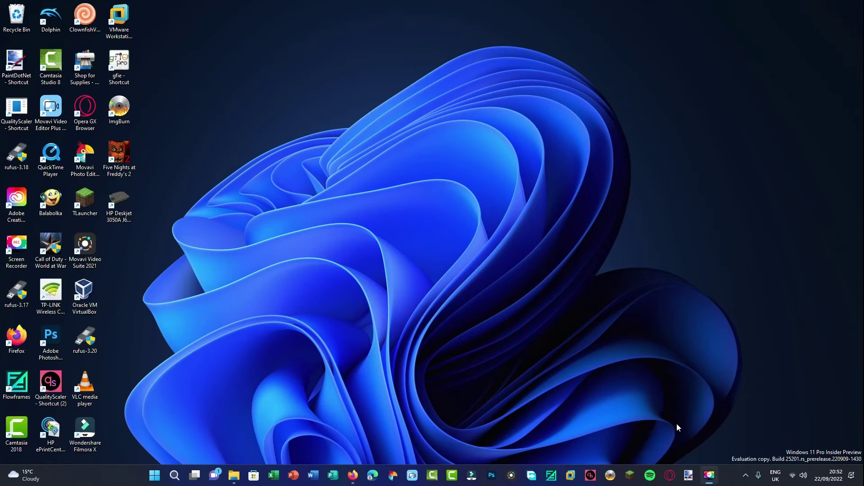
Retry the Insider Preview 25206.1000 update in Windows Update and dismiss the requirements warning
left_click(799, 475)
left_click(847, 449)
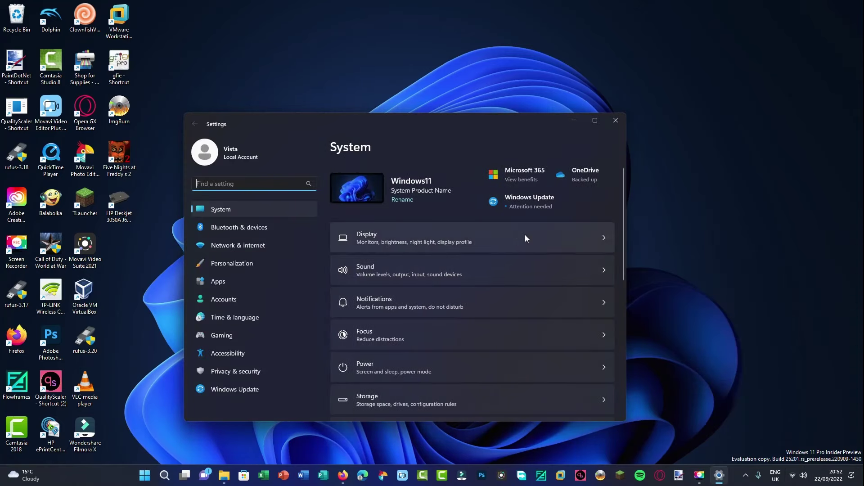
left_click(528, 205)
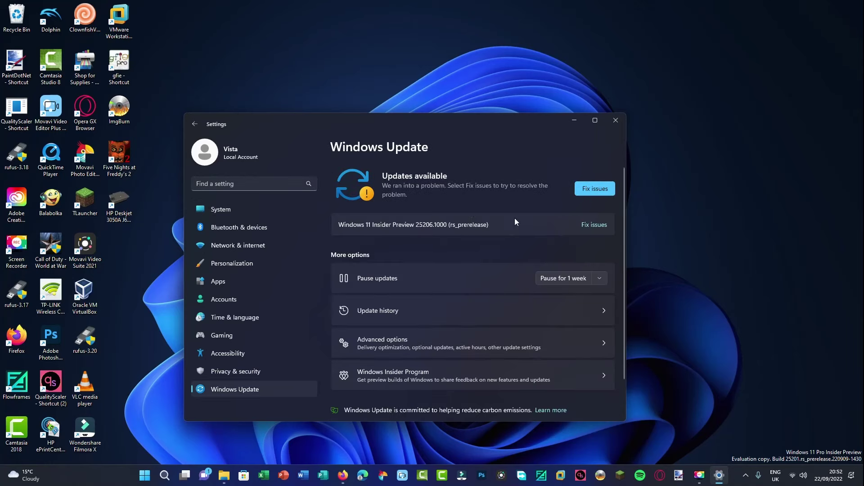
left_click(596, 189)
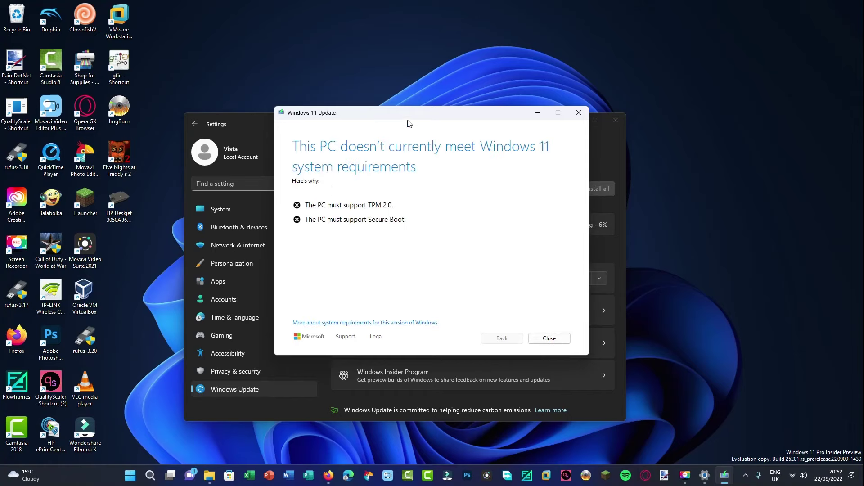
left_click_drag(405, 121, 422, 129)
left_click(566, 346)
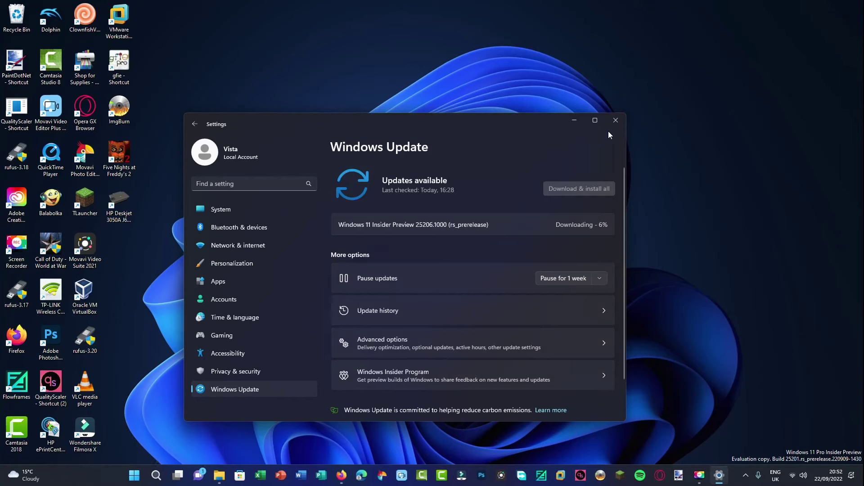
Close Settings and browse File Explorer to the Windows 11 (C:) drive
left_click(616, 120)
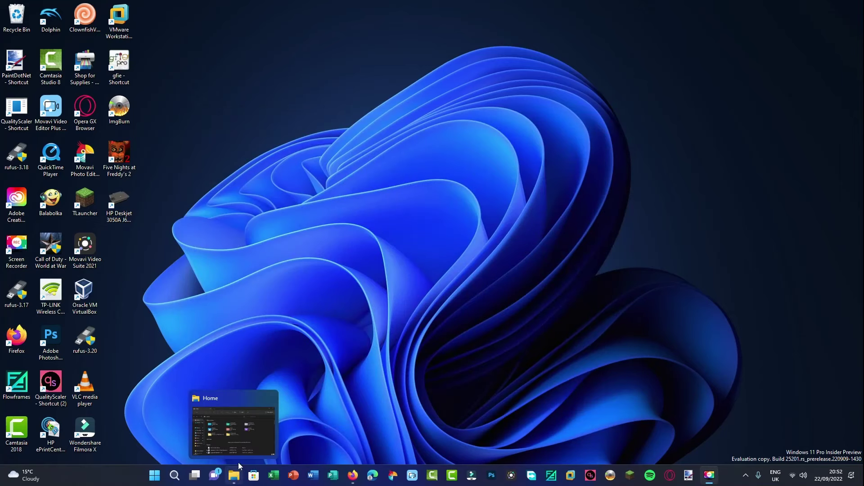
left_click(238, 443)
left_click_drag(320, 147, 458, 130)
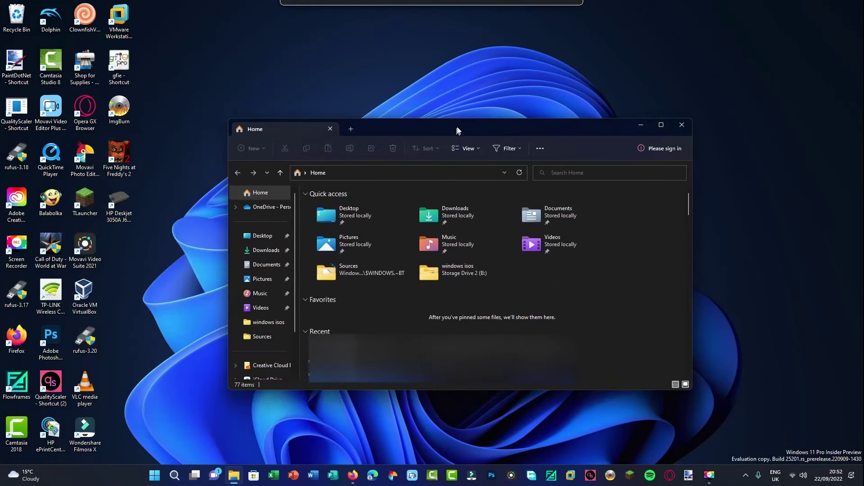
scroll(264, 338, "down", 2)
left_click(264, 336)
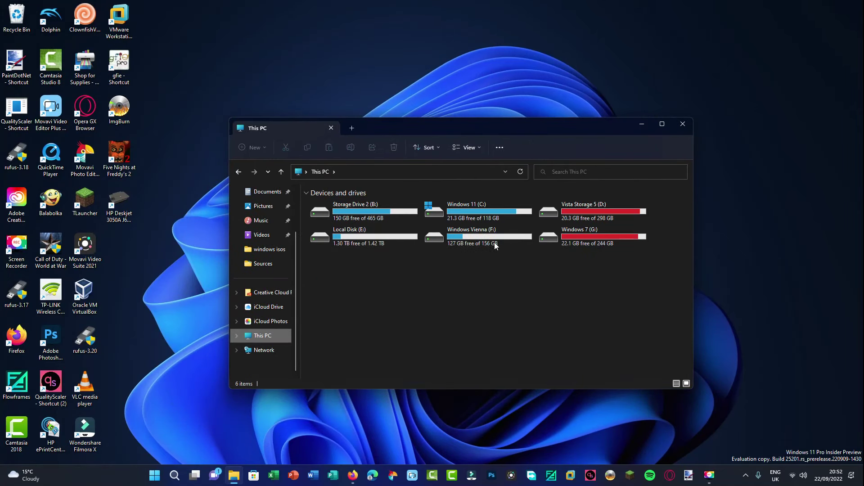
double_click(472, 209)
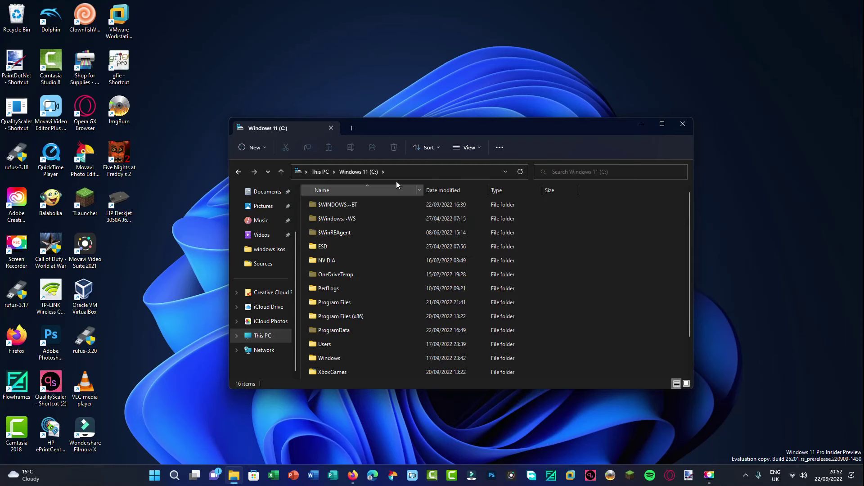
left_click(465, 149)
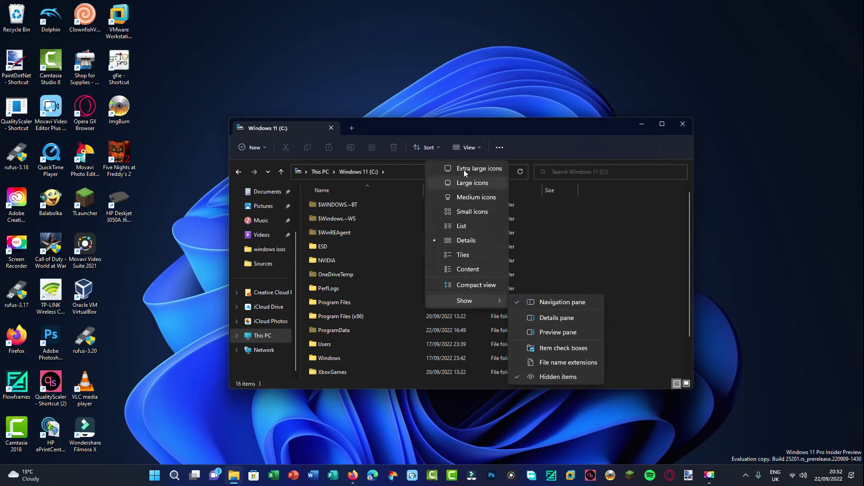
mouse_move(466, 301)
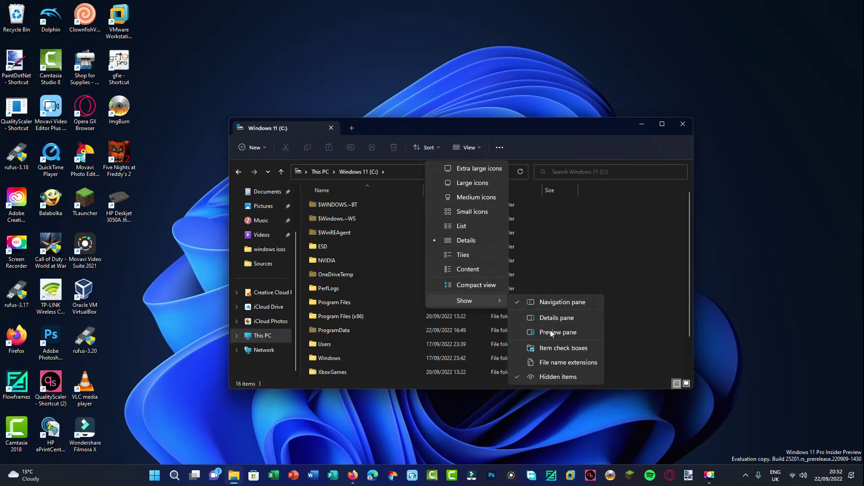
left_click(552, 377)
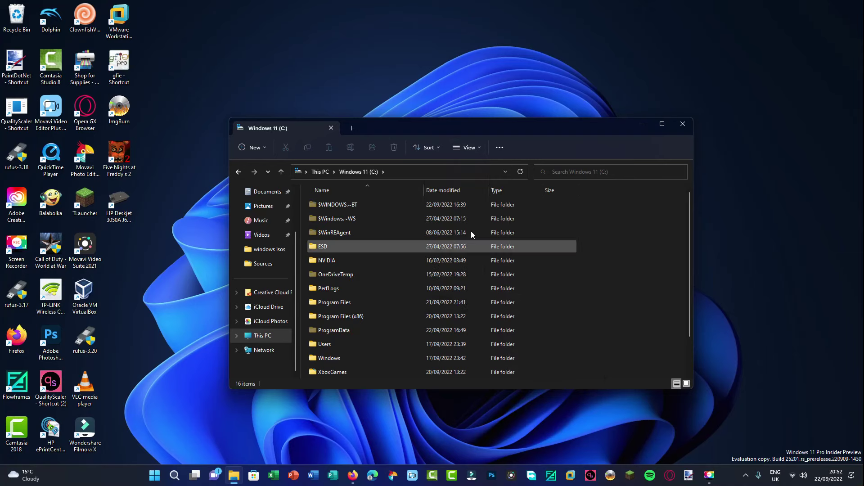
Open C:\$WINDOWS.~BT\Sources and search it for 'appraiserres'
left_click(341, 208)
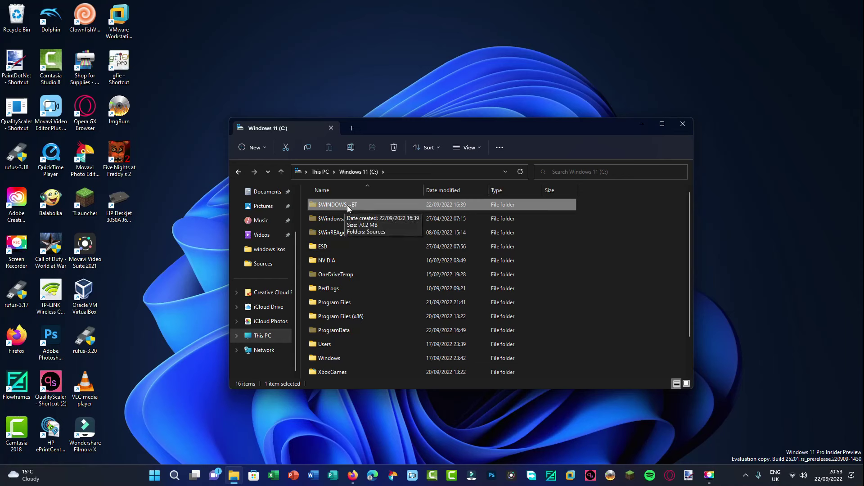
double_click(347, 205)
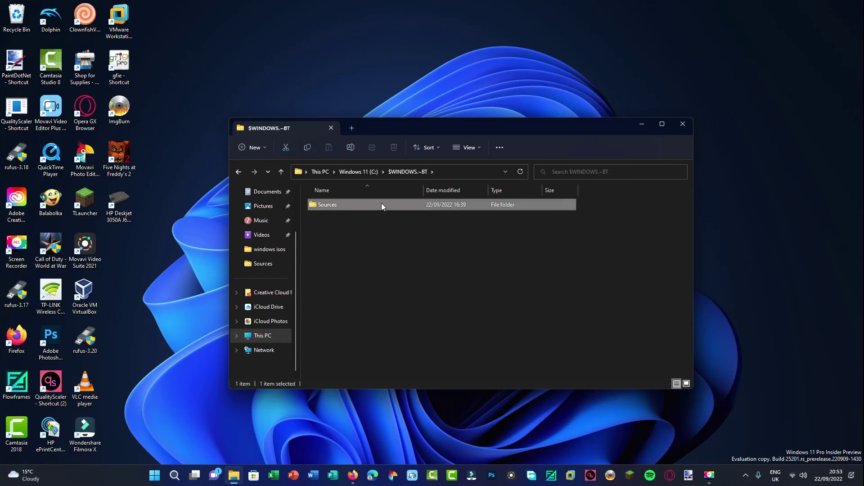
double_click(382, 205)
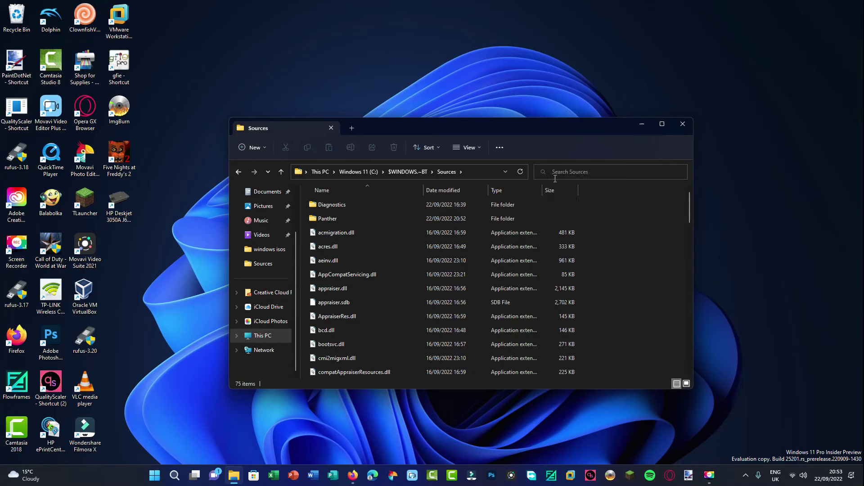
left_click(571, 172)
type("appra")
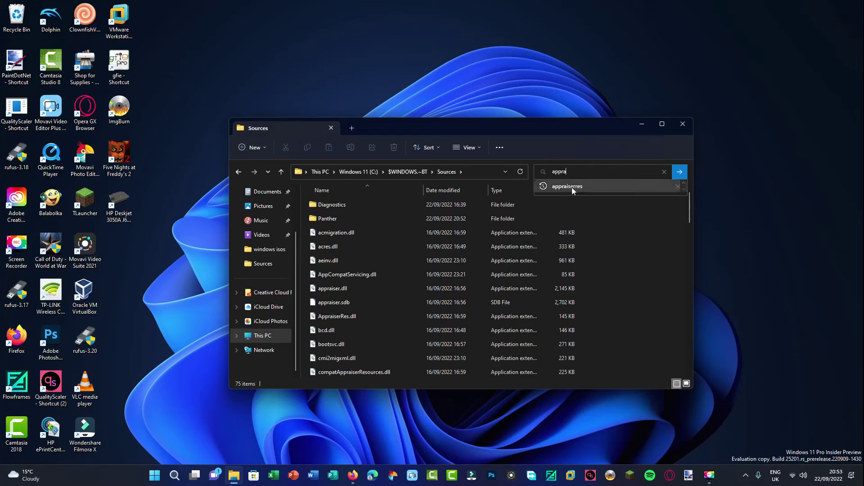
left_click(572, 188)
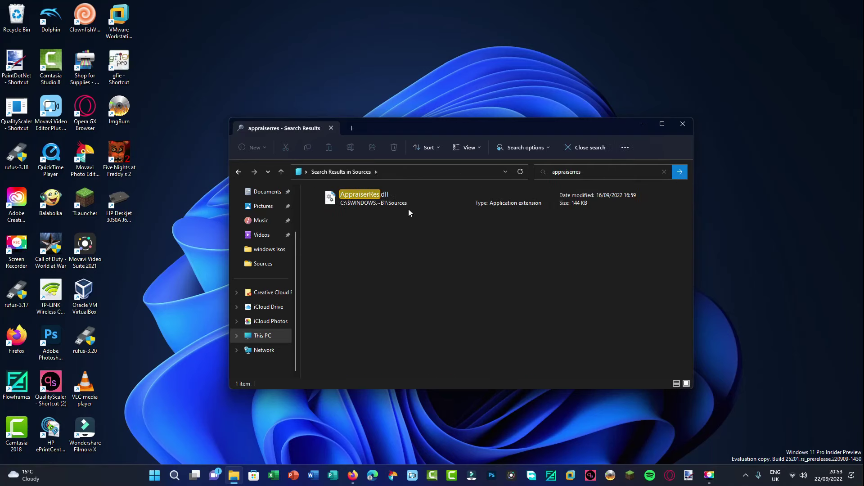
Select the AppraiserRes.dll result and launch Notepad from Start menu search
left_click(396, 198)
key("super")
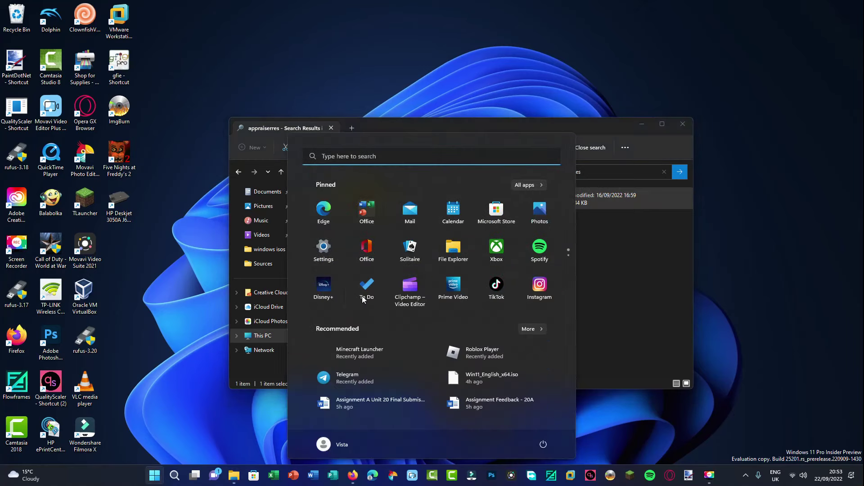
type("wordpad")
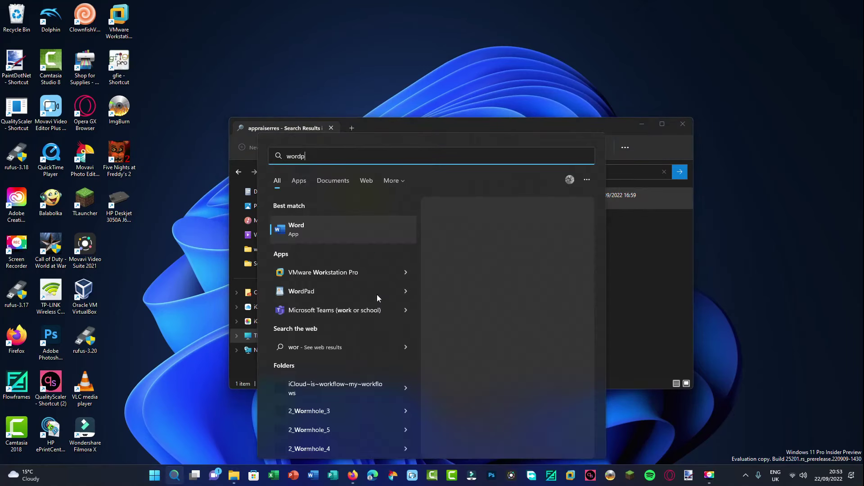
key("BackSpace")
key("BackSpace")
key("BackSpace")
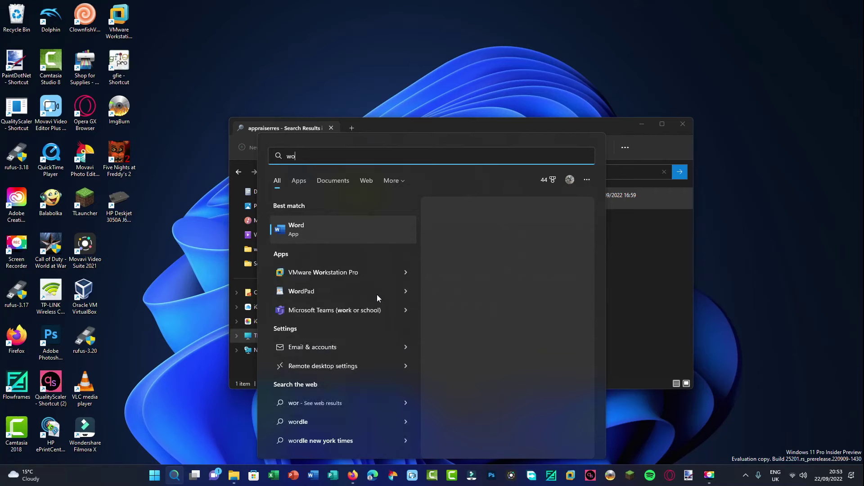
key("BackSpace")
key("BackSpace")
type("nope")
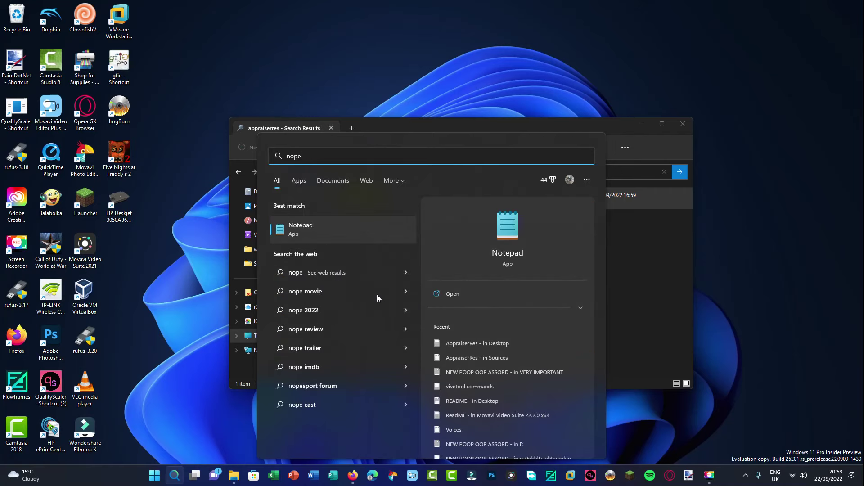
left_click(303, 226)
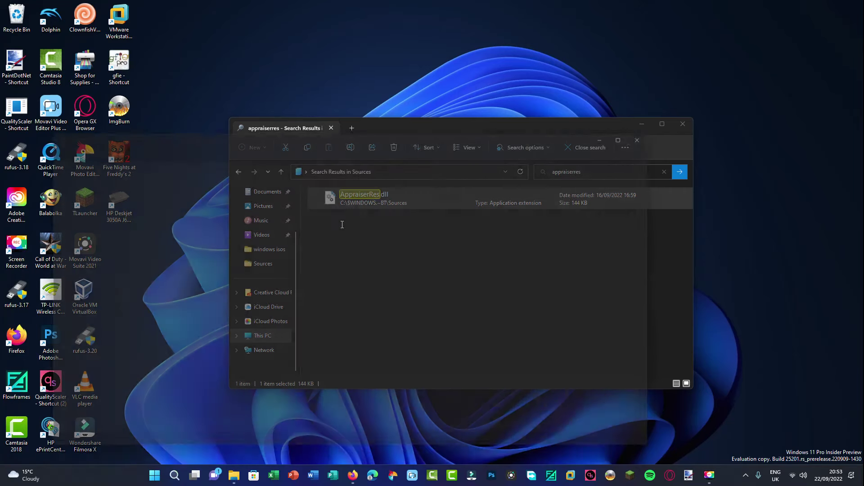
Drag AppraiserRes.dll from Explorer into Notepad and bring Notepad to the front
left_click_drag(407, 128, 501, 131)
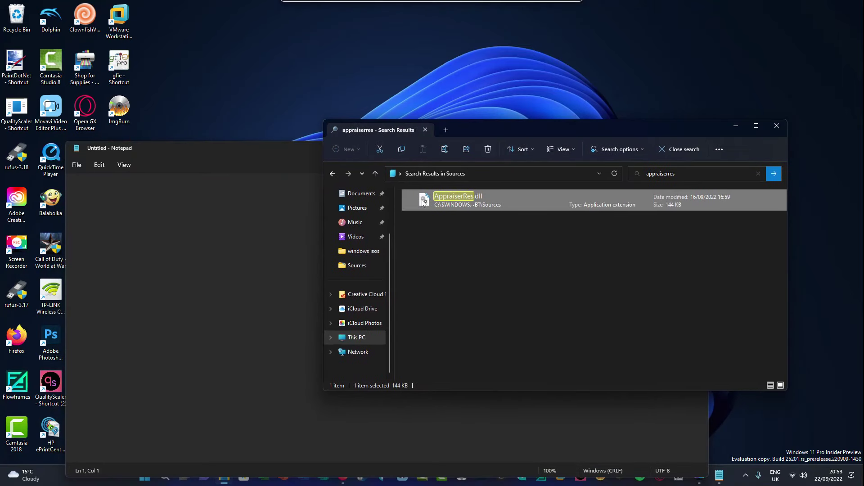
left_click_drag(460, 200, 227, 227)
left_click_drag(268, 166, 377, 137)
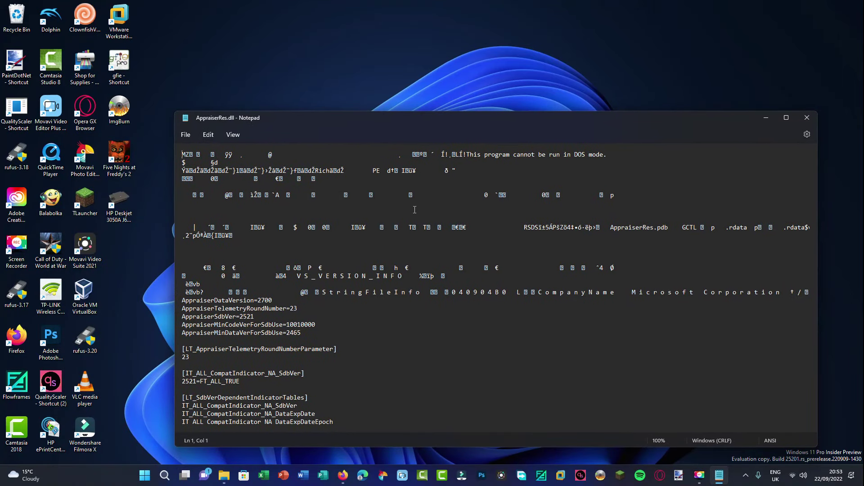
Find 'tpm' and select the two [FT_ALL_AssetTypesForTpmVersion] lines
key("ctrl+f")
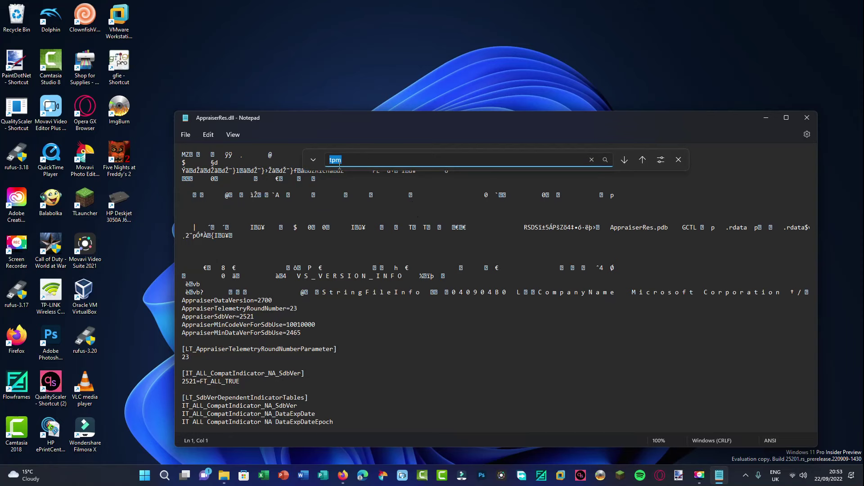
key("BackSpace")
type("tpm")
left_click(626, 160)
scroll(315, 390, "down", 1)
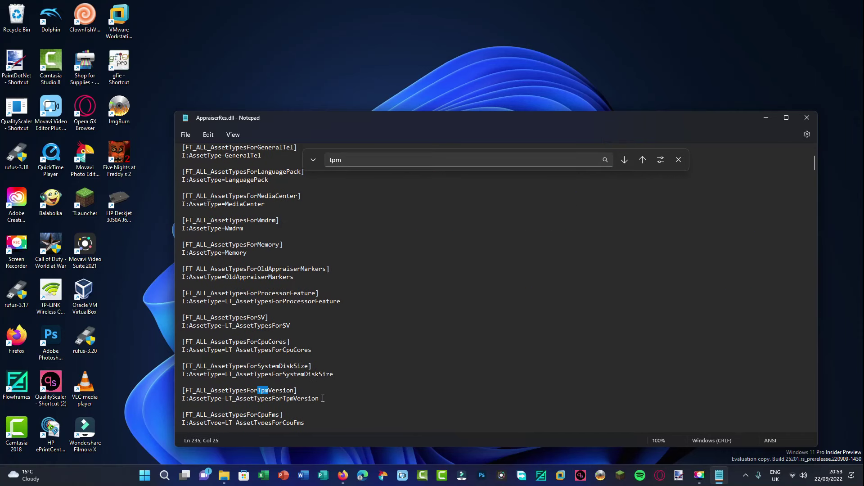
left_click_drag(319, 399, 182, 390)
Delete the TpmVersion asset-type lines and the SubBucket_124 TPM block
key("Delete")
key("BackSpace")
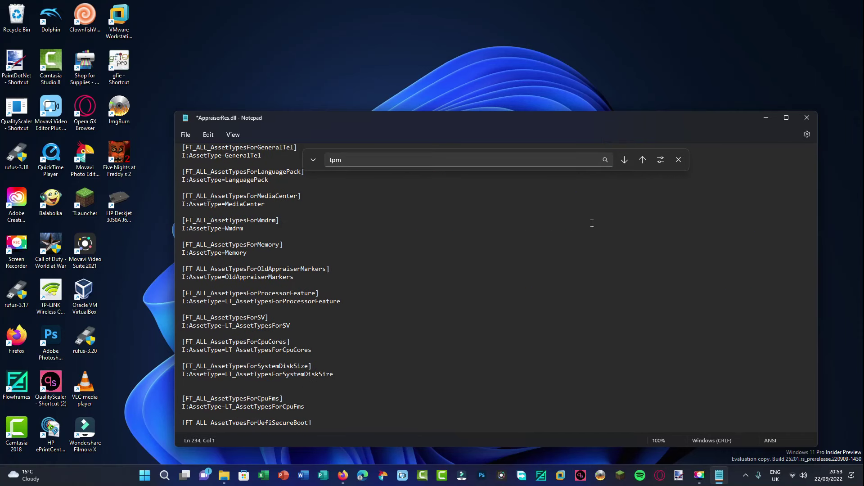
left_click(624, 161)
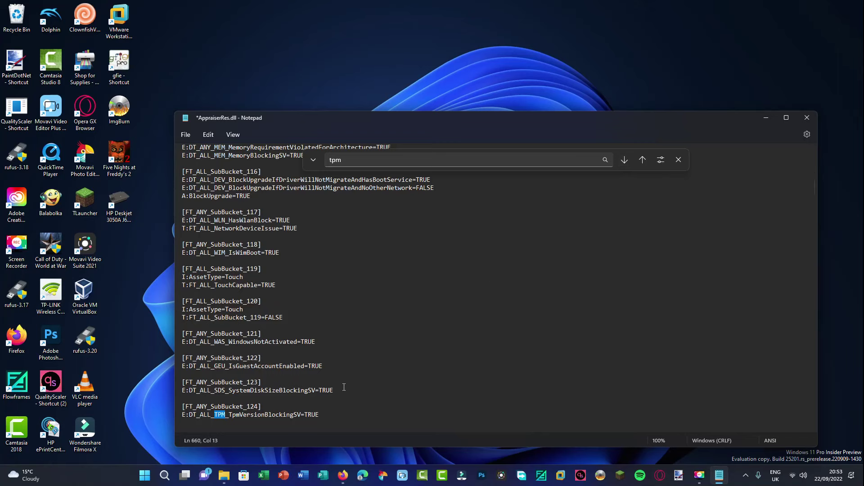
left_click_drag(319, 415, 173, 406)
key("BackSpace")
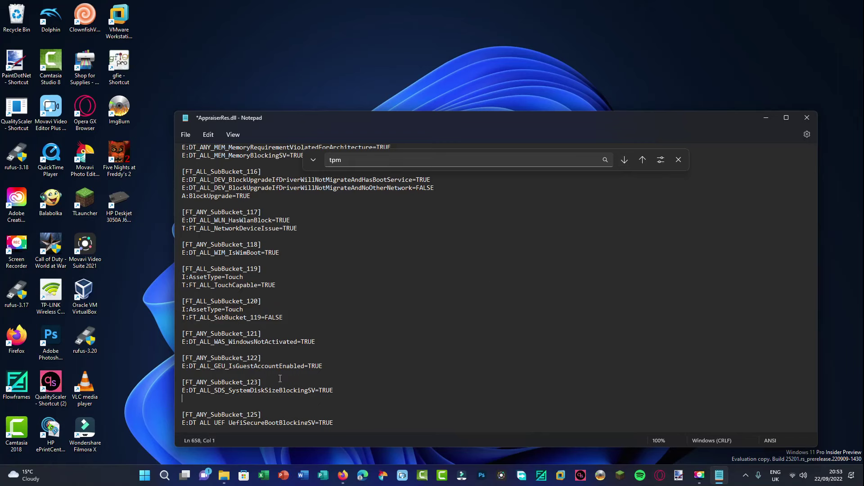
key("BackSpace")
Delete the BlockedByTpmVersion compat marker entry and the next TpmVersion entry
key("F3")
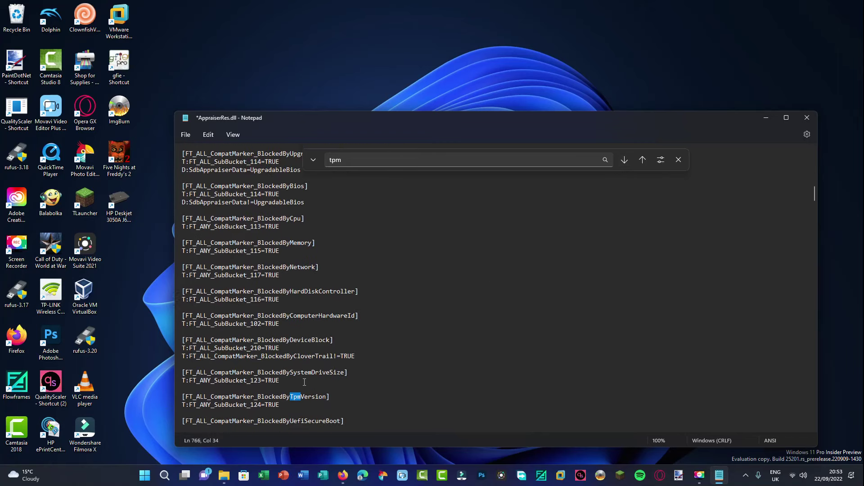
left_click_drag(280, 375, 173, 366)
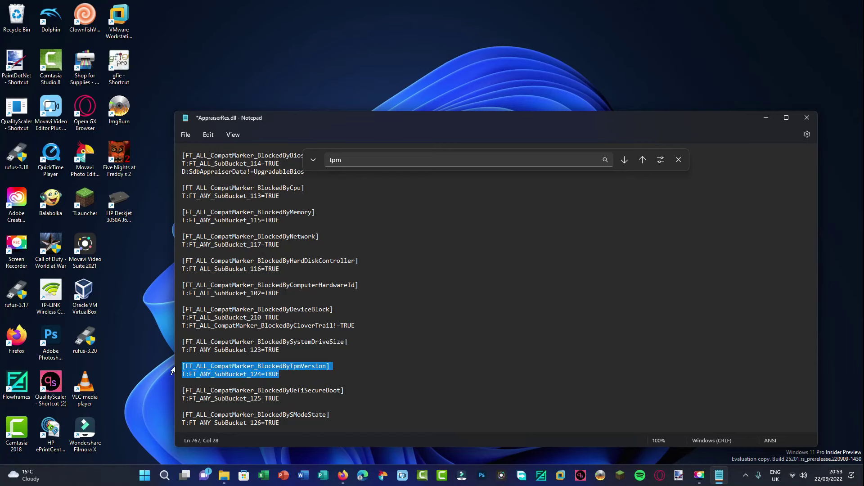
key("Delete")
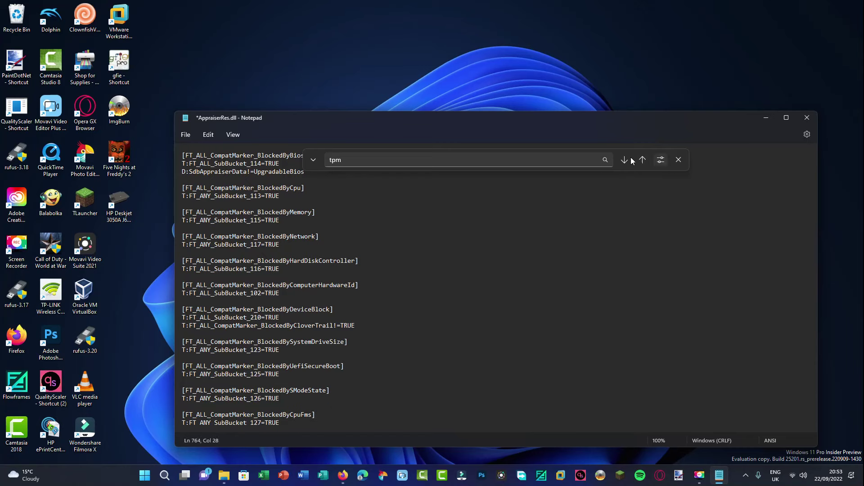
key("F3")
double_click(219, 415)
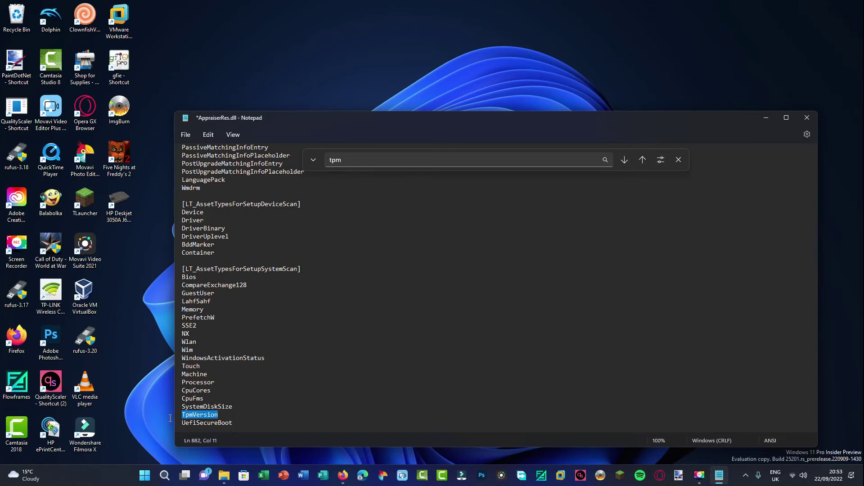
key("Delete")
key("BackSpace")
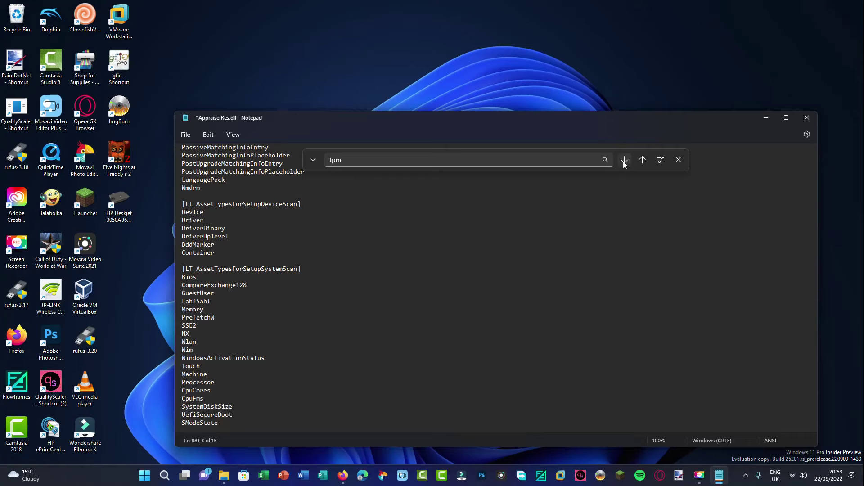
Delete the next two TpmVersion entries from the asset type lists
left_click(625, 161)
double_click(220, 414)
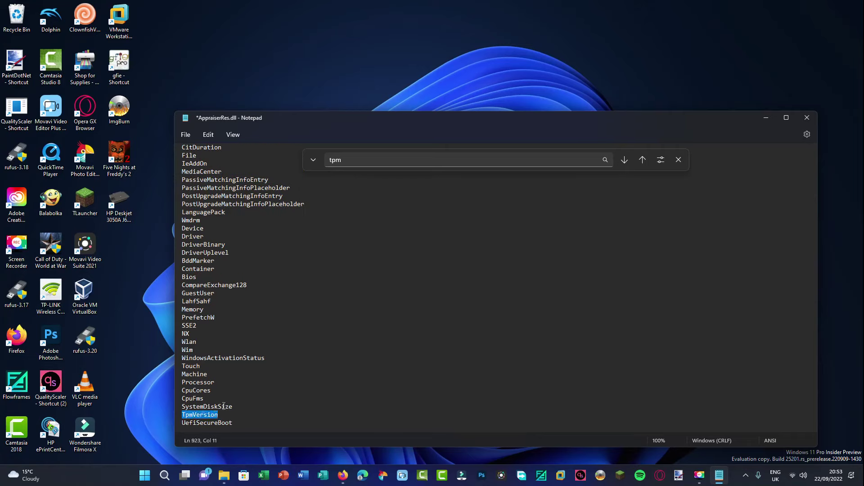
key("Delete")
key("BackSpace")
key("F3")
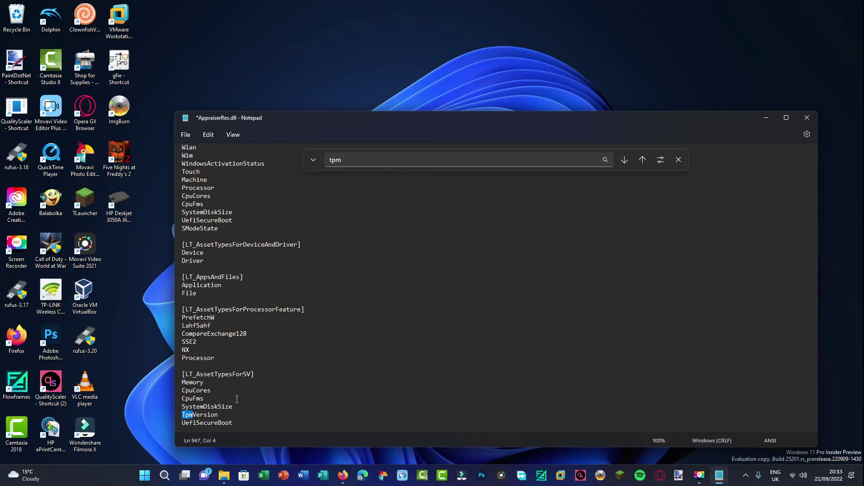
double_click(200, 415)
key("Delete")
key("BackSpace")
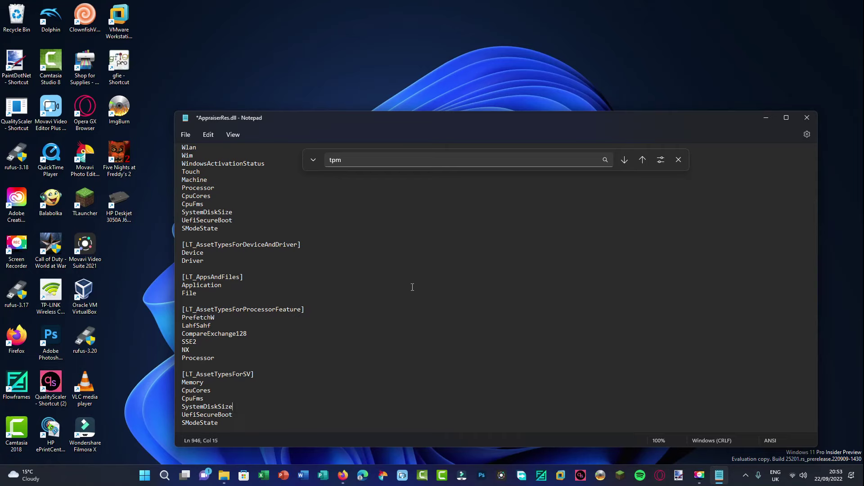
Delete the LT_AssetTypesForTpmVersion section and the following TpmVersion line
left_click(625, 160)
scroll(228, 403, "down", 2)
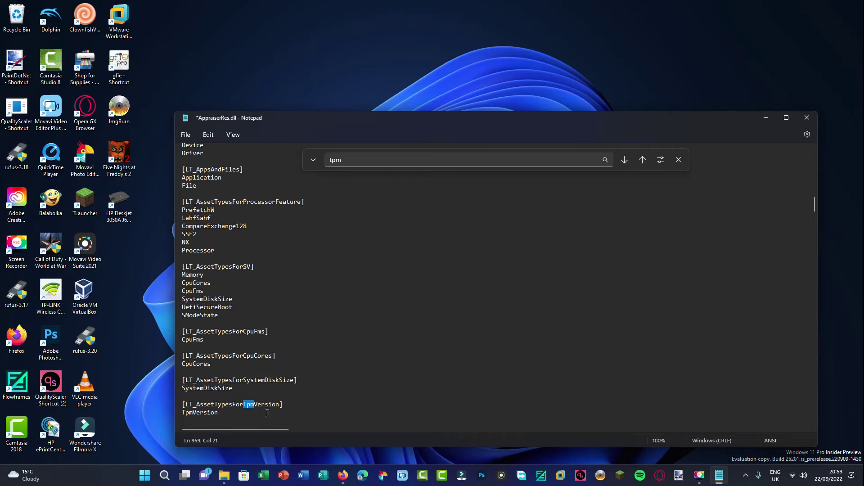
left_click_drag(221, 398, 181, 391)
key("Delete")
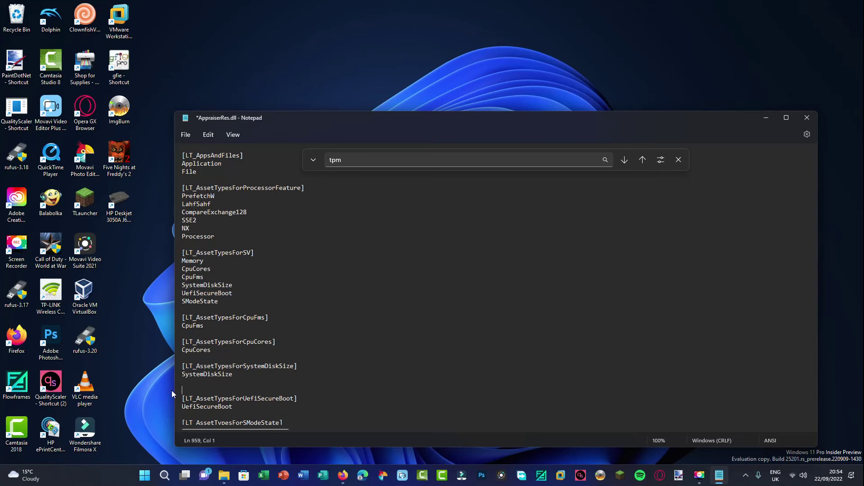
left_click(624, 160)
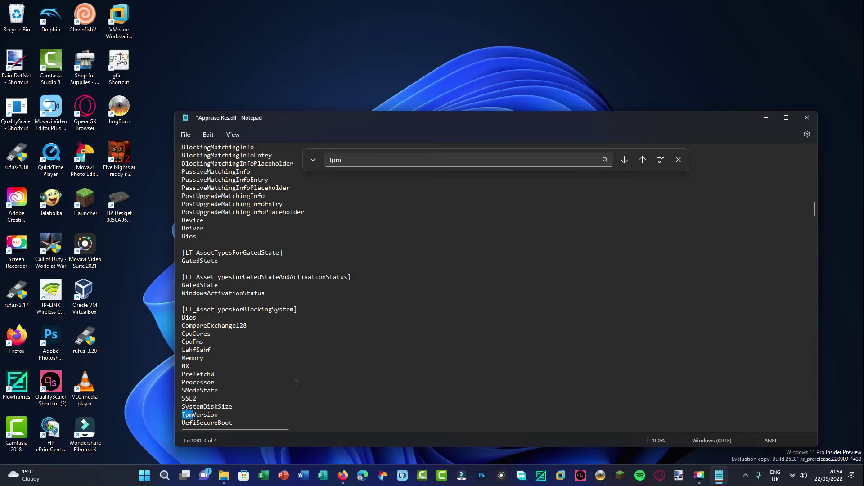
left_click_drag(221, 415, 162, 414)
key("Delete")
key("BackSpace")
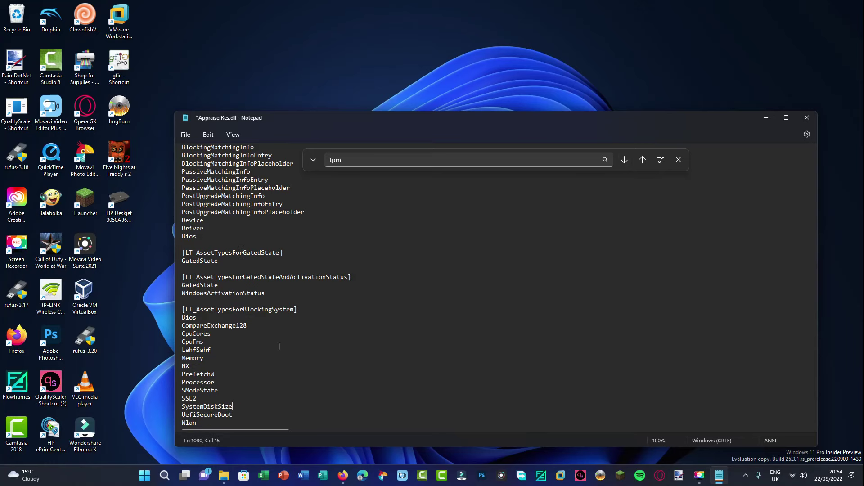
Delete another TpmVersion line and the TPM filter abbreviation line
left_click(624, 160)
left_click_drag(221, 415, 162, 414)
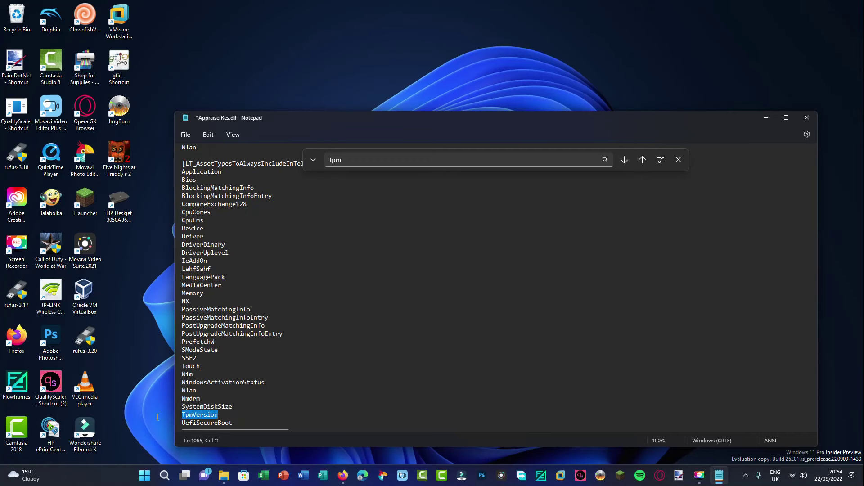
key("Delete")
key("BackSpace")
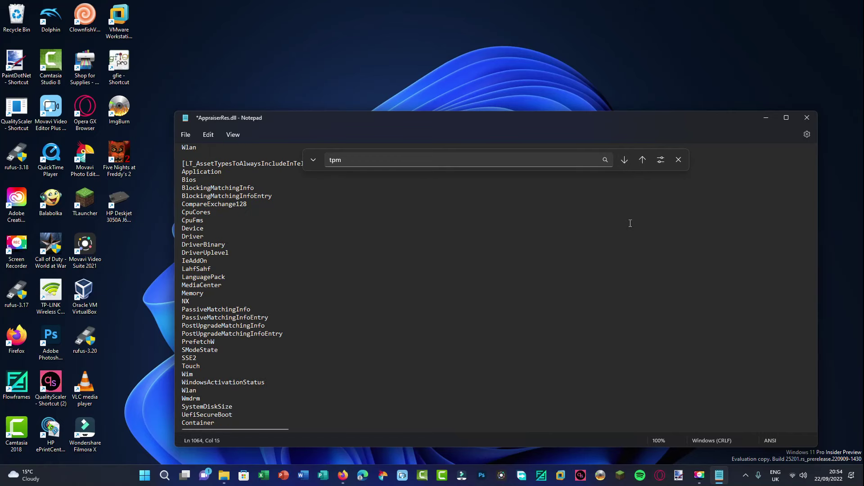
left_click(625, 160)
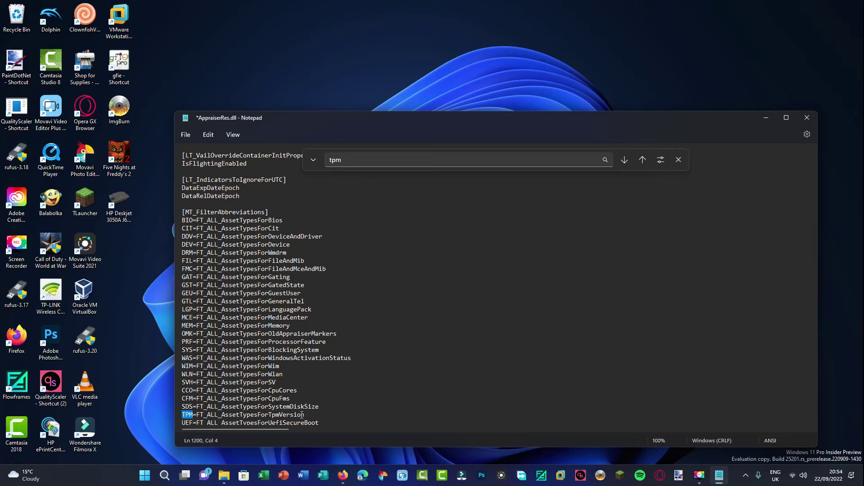
left_click_drag(307, 414, 183, 415)
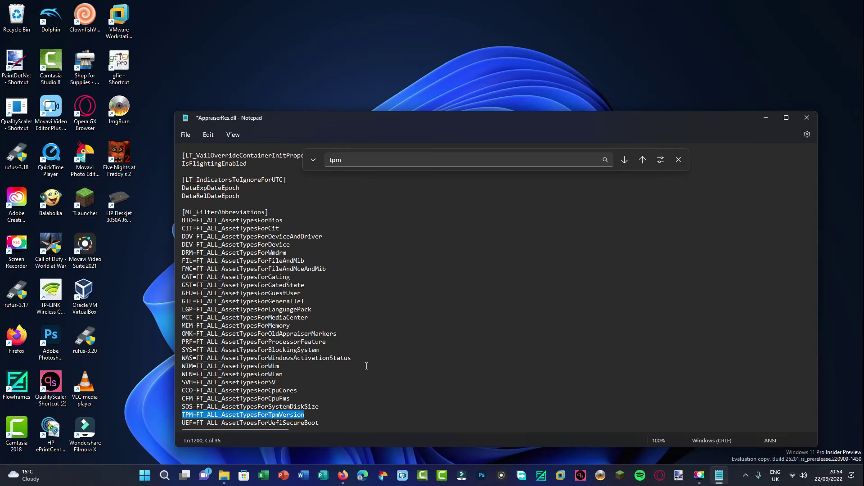
key("Delete")
key("BackSpace")
Delete the TpmVersion=I:AssetType line and the TpmVersionBlockingSVSetup rule line
left_click(625, 162)
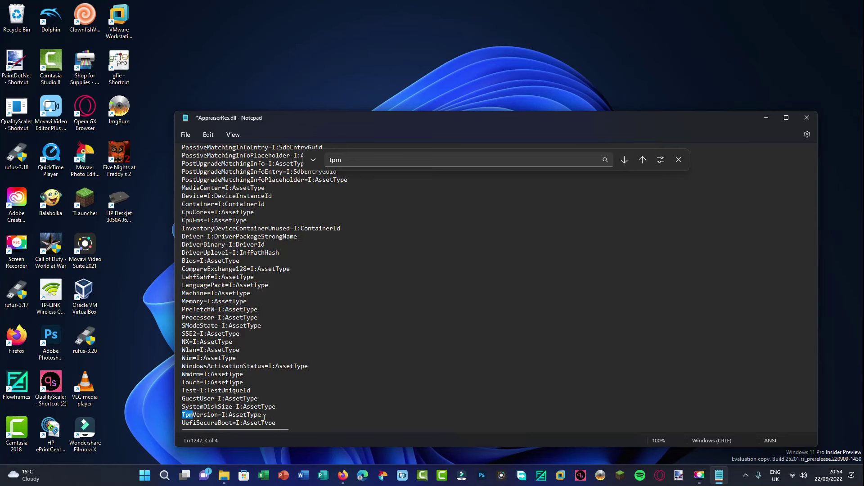
left_click_drag(264, 415, 182, 415)
key("Delete")
key("BackSpace")
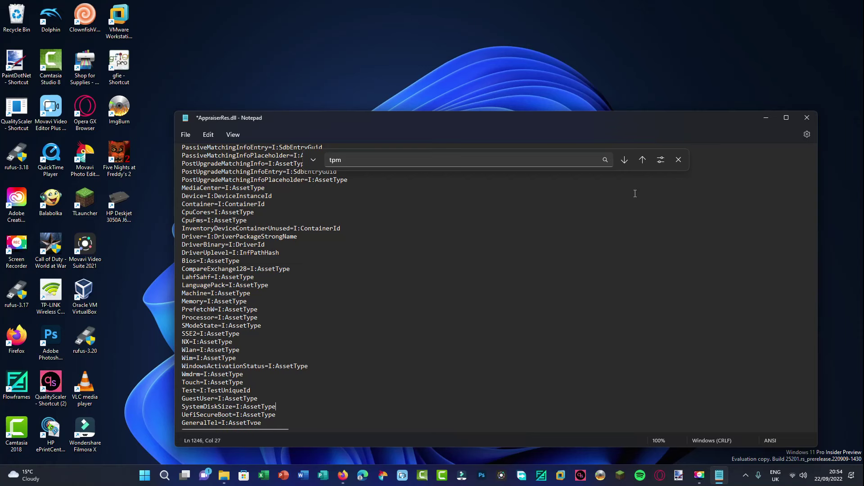
left_click(626, 160)
left_click_drag(338, 415, 180, 415)
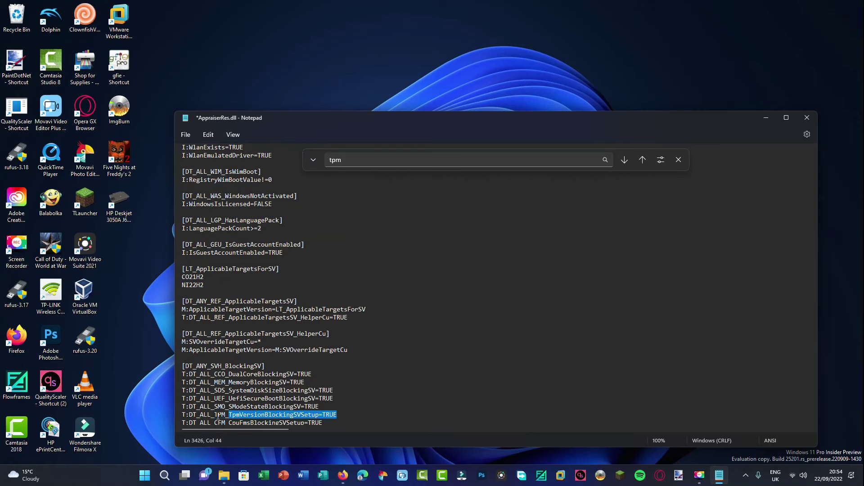
key("Delete")
key("BackSpace")
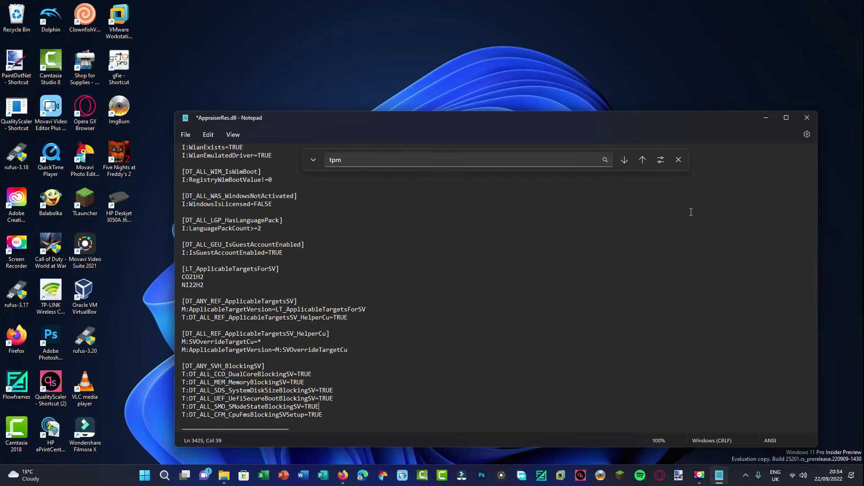
left_click(624, 161)
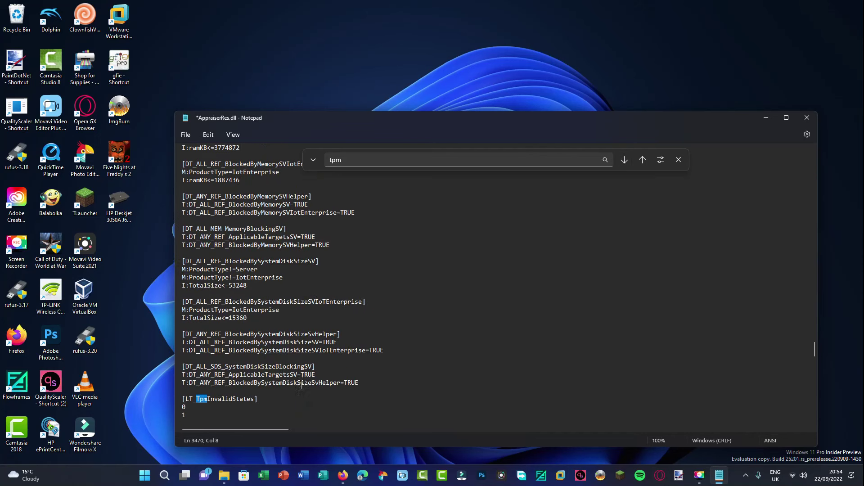
scroll(303, 379, "down", 3)
scroll(303, 379, "down", 4)
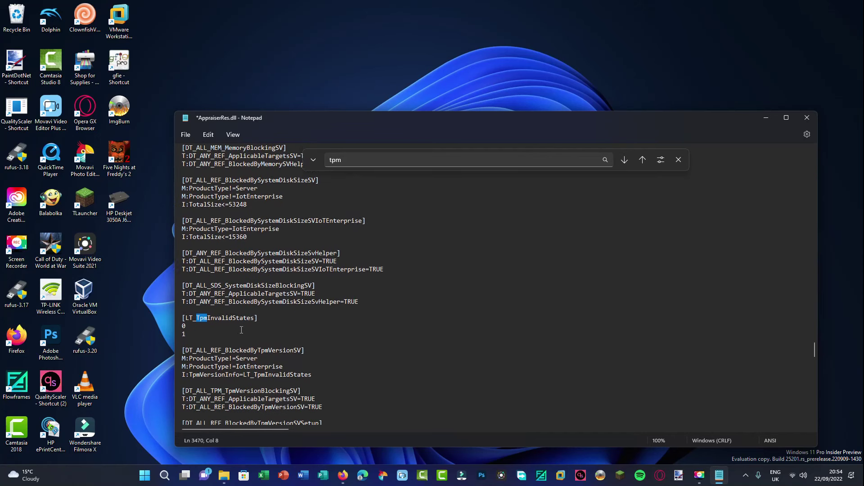
scroll(200, 300, "down", 1)
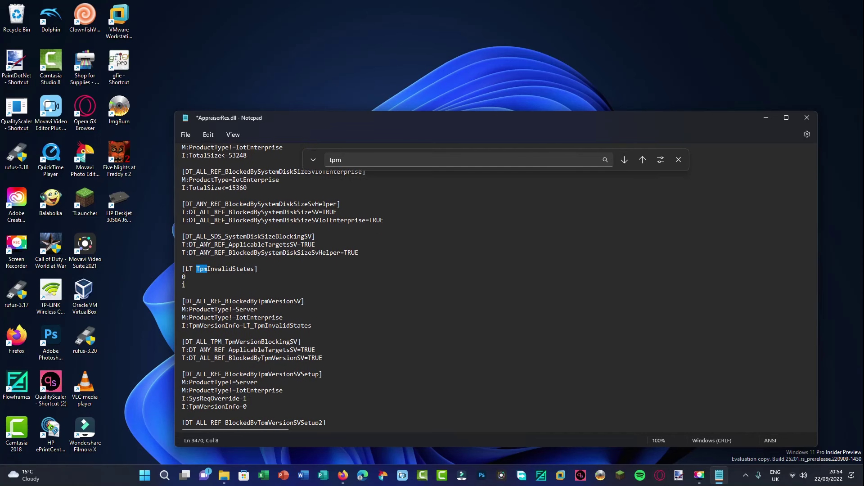
scroll(184, 284, "down", 2)
scroll(202, 287, "down", 2)
scroll(240, 289, "down", 2)
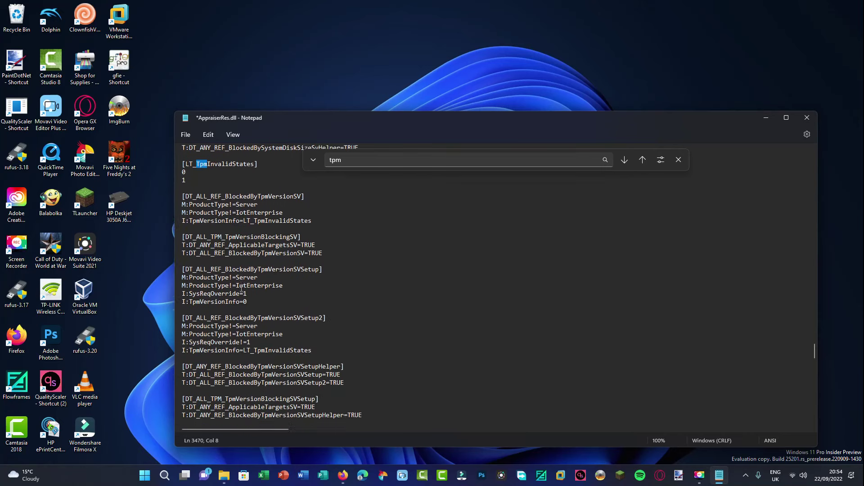
scroll(242, 287, "down", 2)
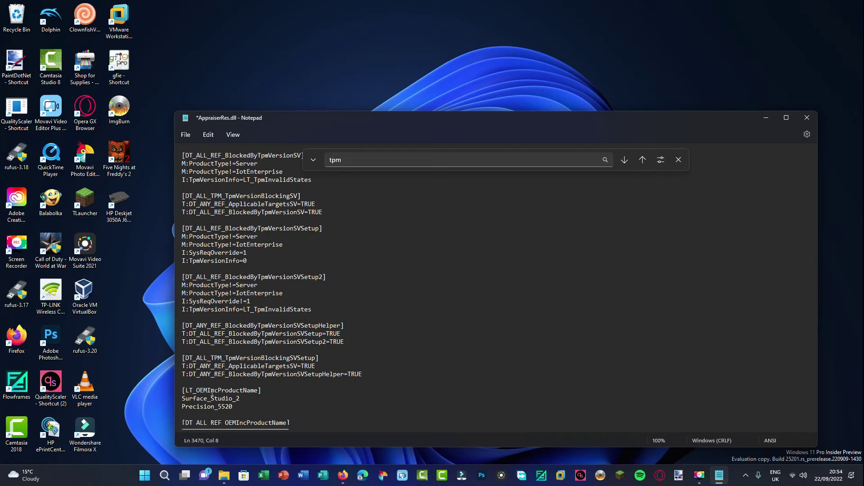
Delete everything from [LT_TpmInvalidStates] through the TpmVersionBlockingSVSetup section
mouse_move(363, 374)
left_mouse_down()
mouse_move(174, 236)
mouse_move(178, 164)
left_mouse_up()
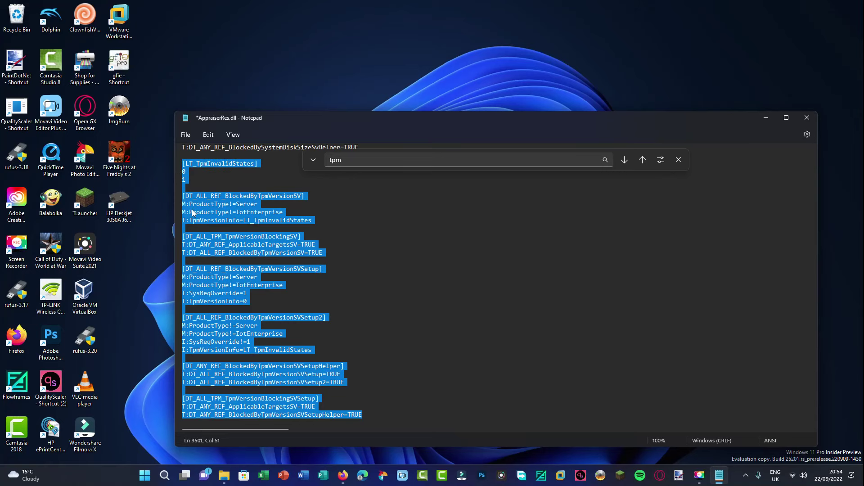
key("Delete")
scroll(284, 290, "down", 1)
scroll(283, 290, "down", 1)
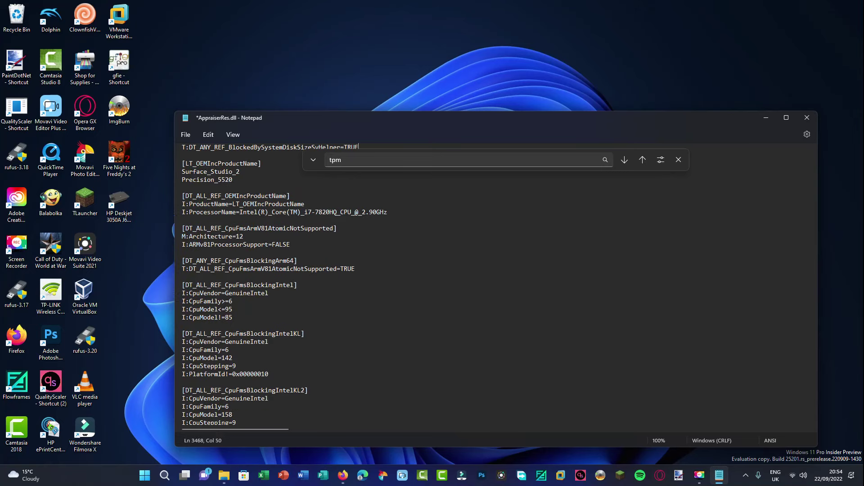
Delete the two BlockedByTpmVersion lines from the red-reason marker lists
left_click(625, 160)
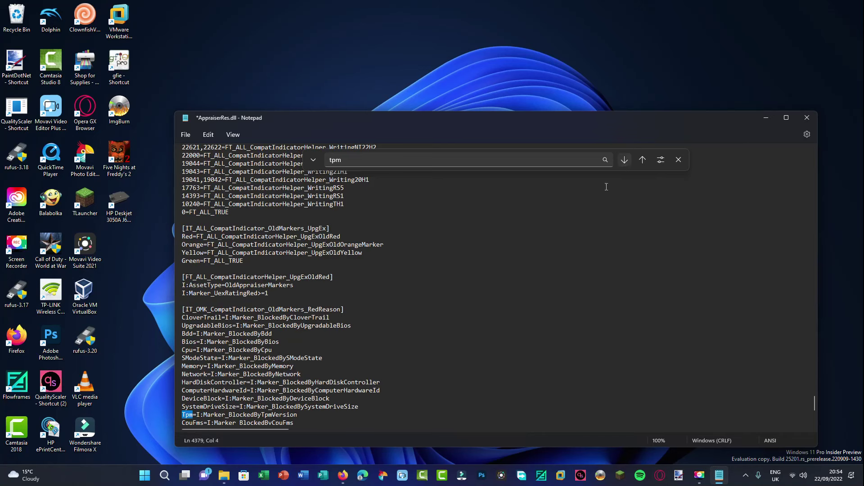
key("shift+End")
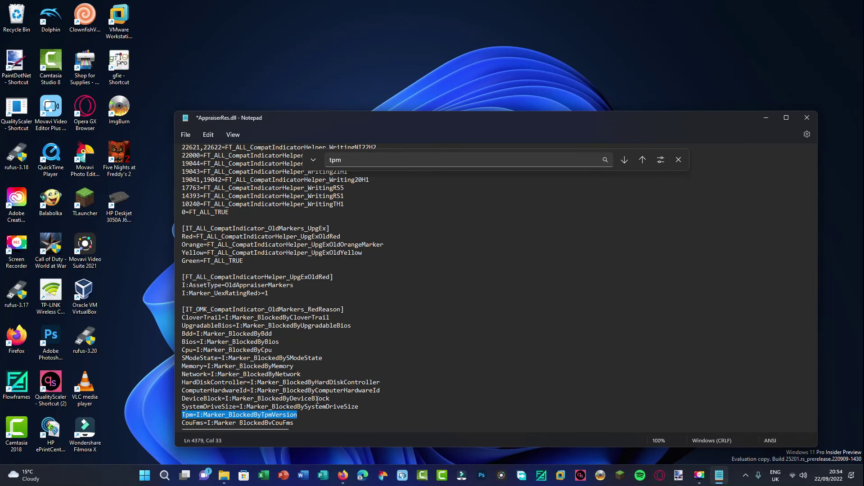
key("Delete")
key("BackSpace")
left_click(625, 161)
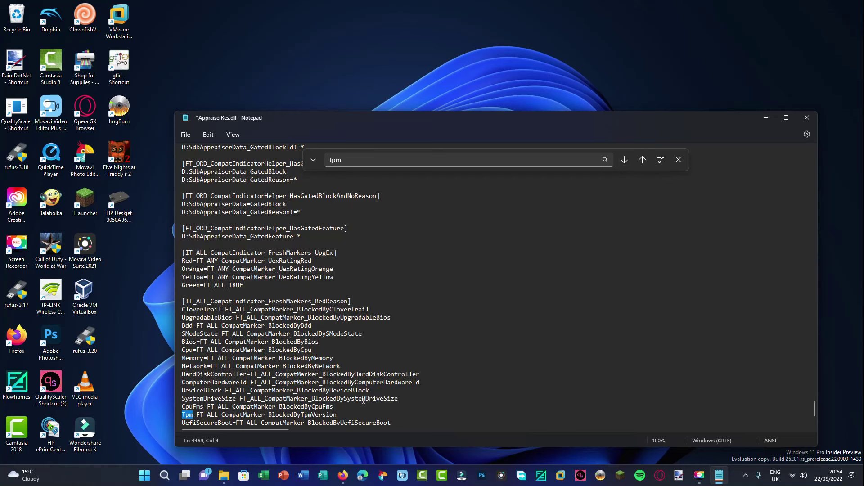
key("shift+End")
key("Delete")
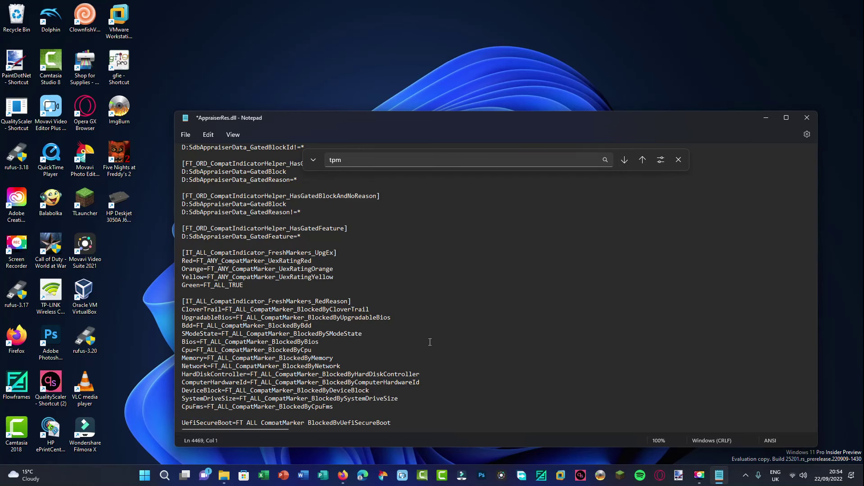
key("BackSpace")
Delete the TpmVersion TRUE line and confirm no 'tpm' matches remain
left_click(625, 161)
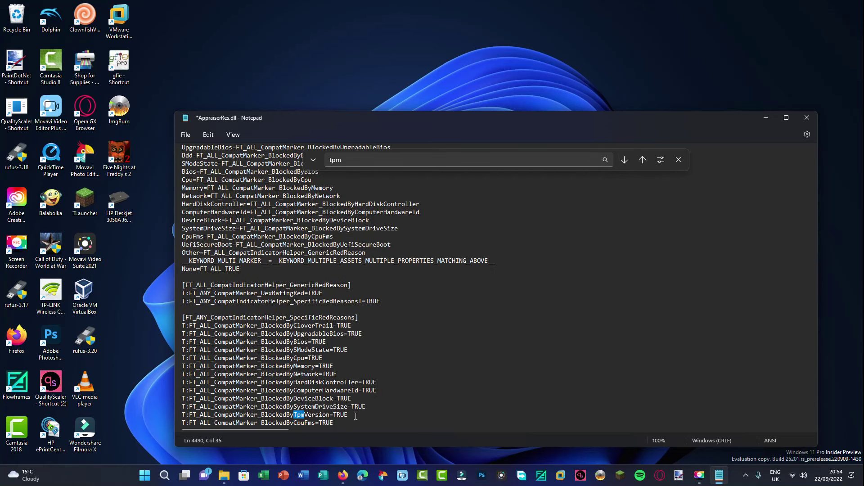
key("shift+End")
key("shift+Home")
key("Delete")
key("BackSpace")
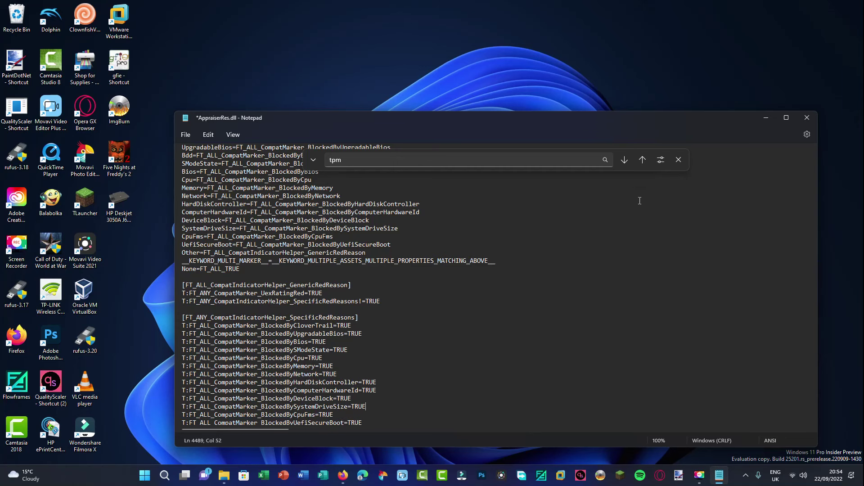
left_click(625, 160)
left_click(537, 305)
left_click(625, 161)
left_click(546, 311)
Save AppraiserRes.dll to the Desktop with Save as type set to All files
left_click(186, 134)
left_click(214, 214)
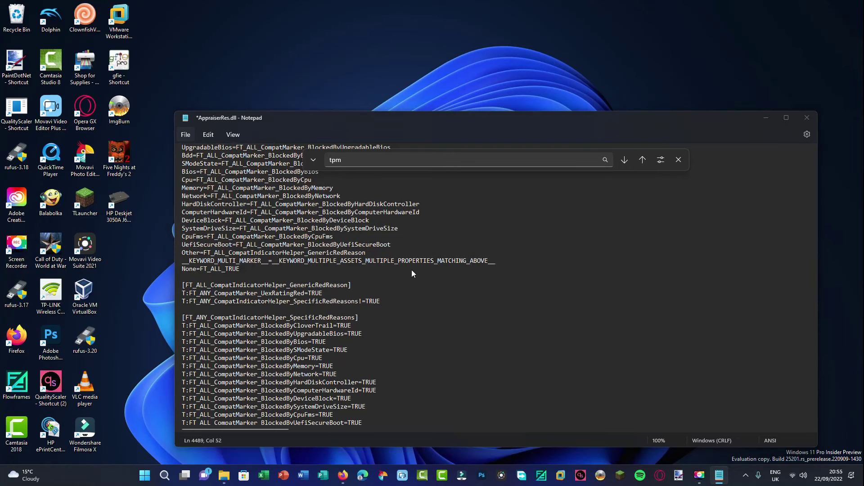
scroll(224, 197, "up", 5)
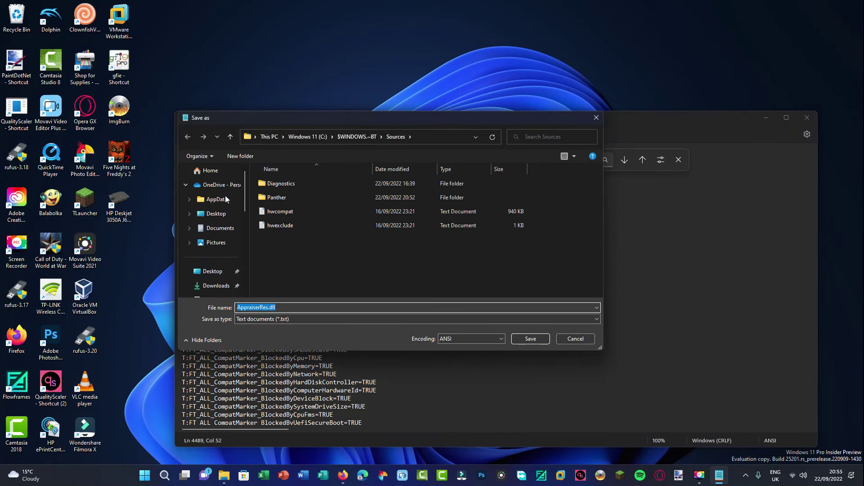
left_click(217, 214)
left_click(286, 322)
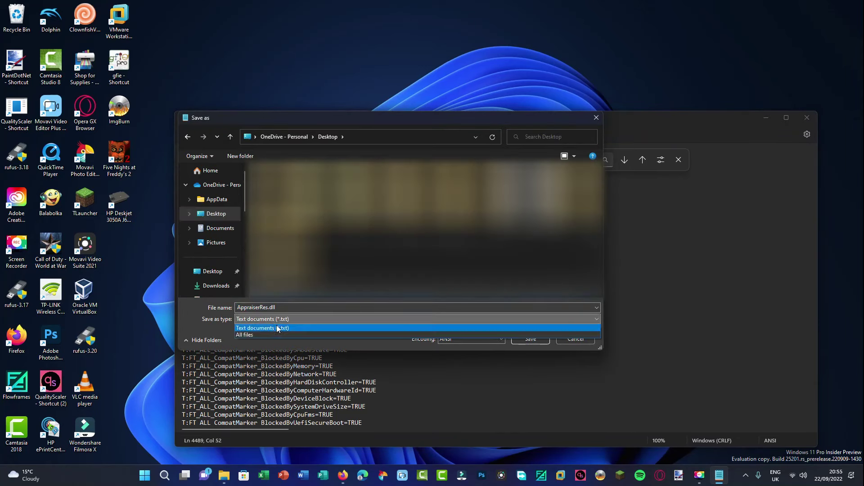
left_click(257, 333)
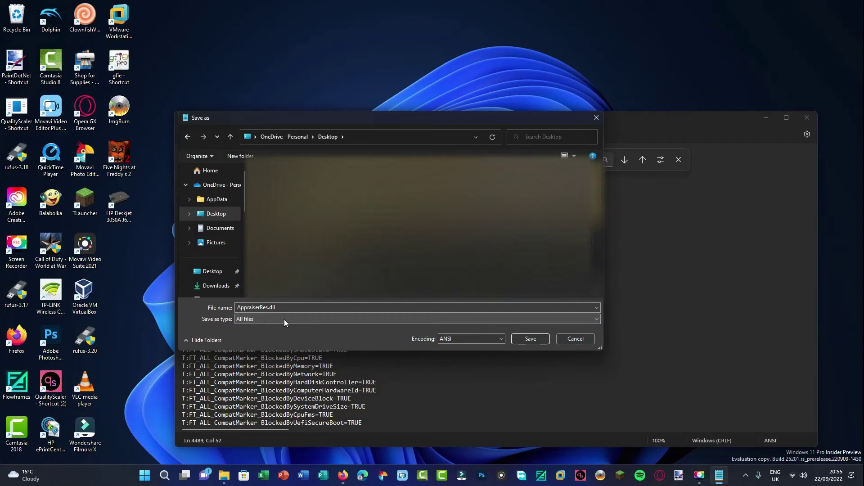
left_click(530, 338)
Close Notepad, open AppraiserRes.dll's Sources folder, and refresh the desktop
left_click(806, 119)
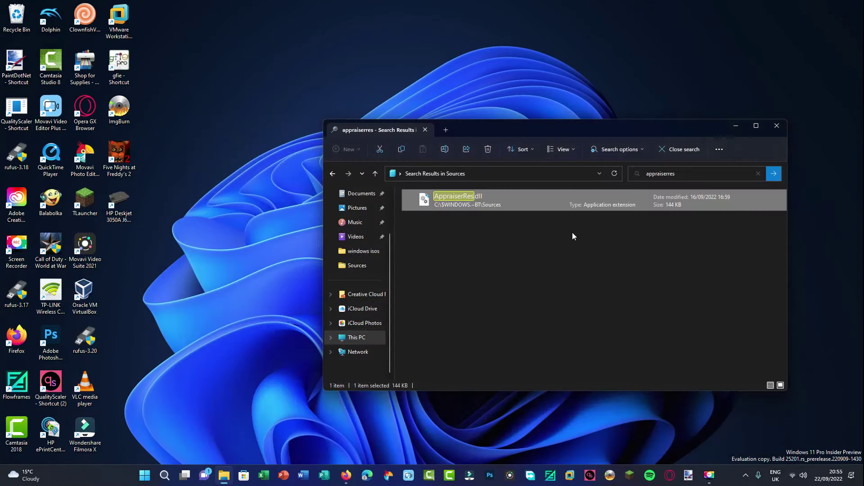
right_click(492, 202)
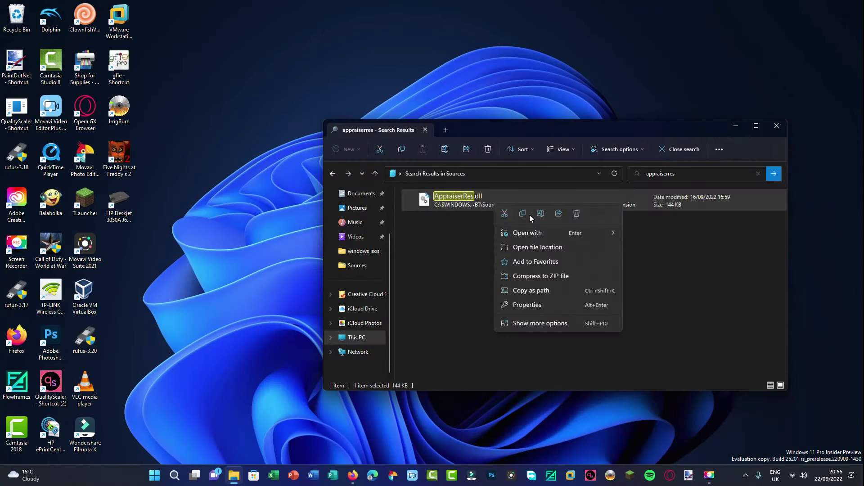
left_click(524, 248)
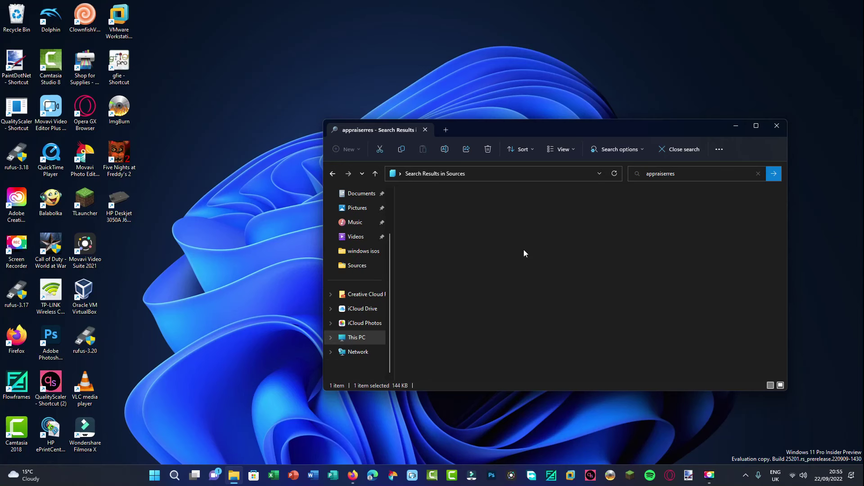
right_click(200, 233)
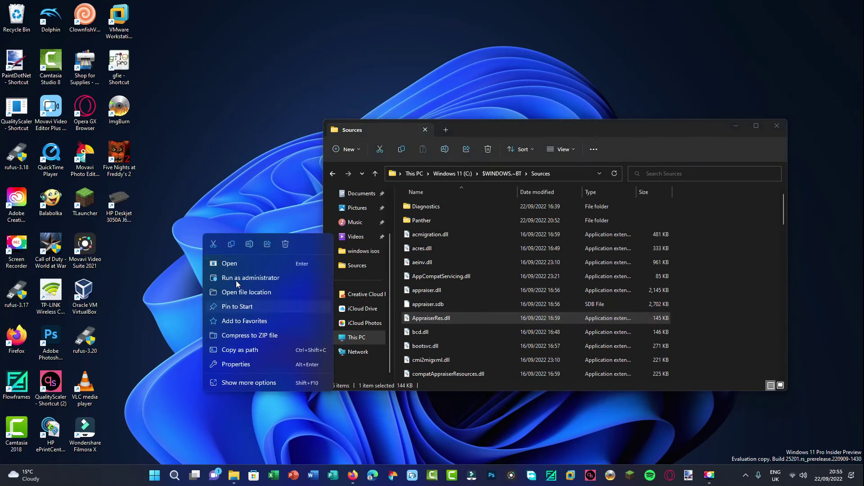
left_click(243, 209)
right_click(236, 201)
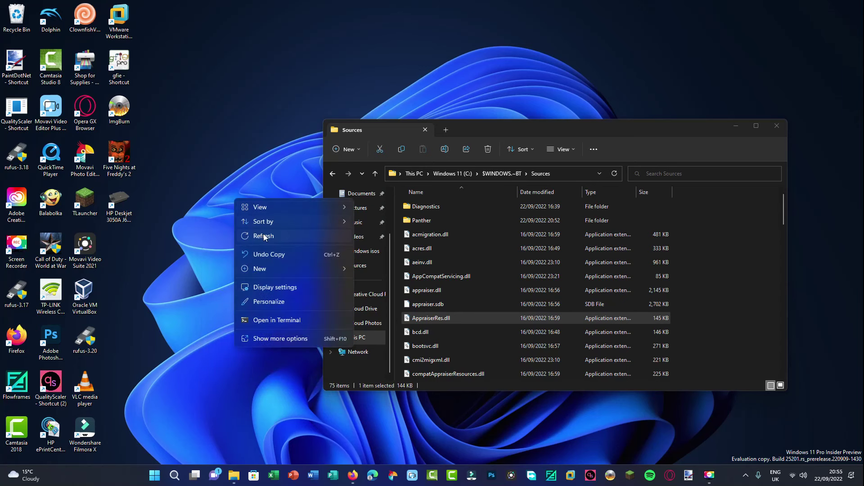
left_click(264, 236)
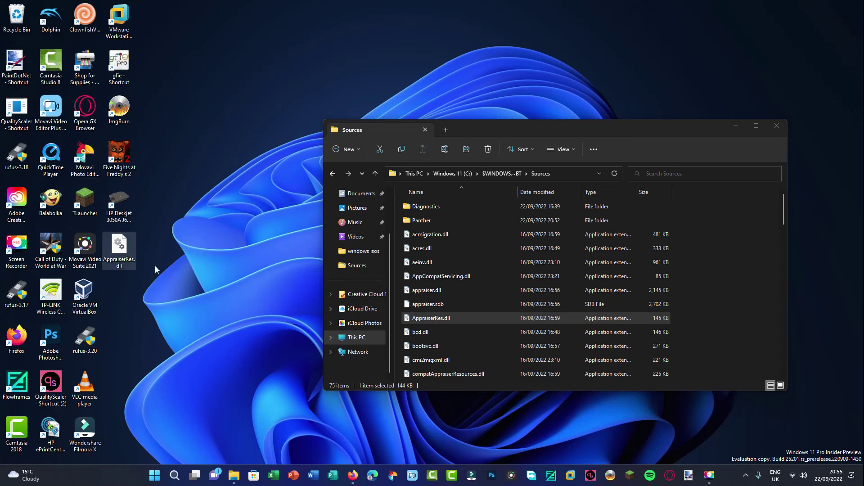
Move the Desktop AppraiserRes.dll into Sources, replacing the original with administrator permission
left_click_drag(118, 249, 600, 311)
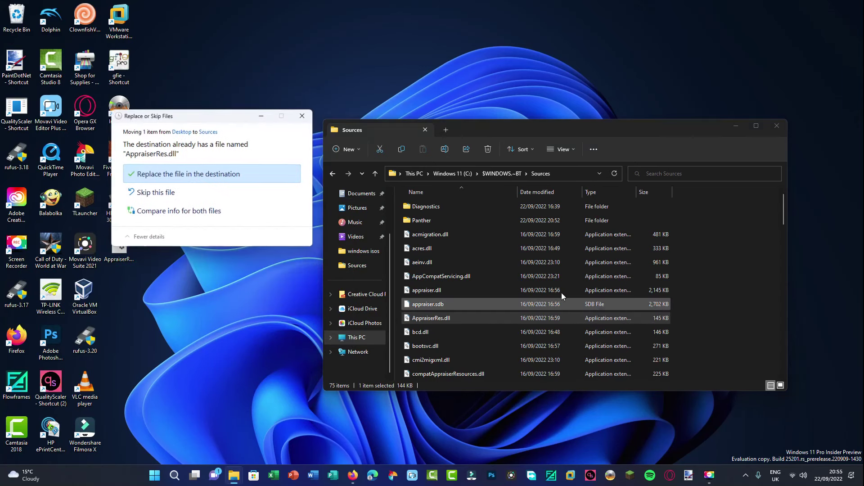
left_click(233, 177)
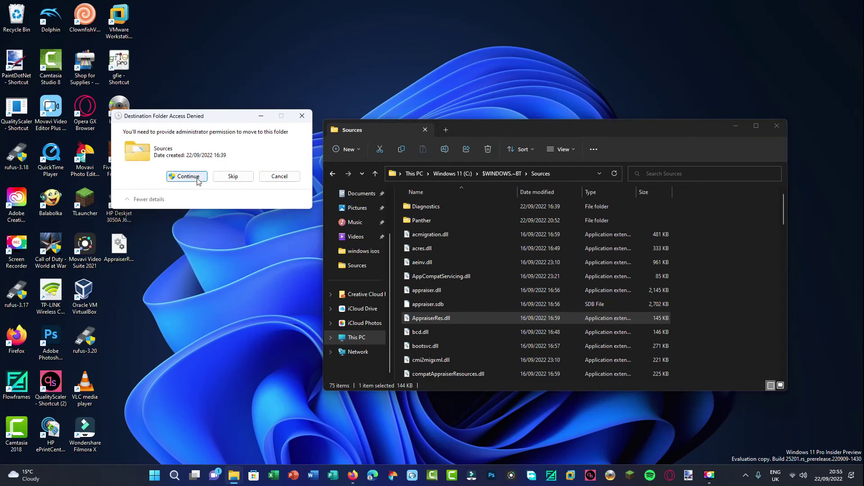
left_click(188, 176)
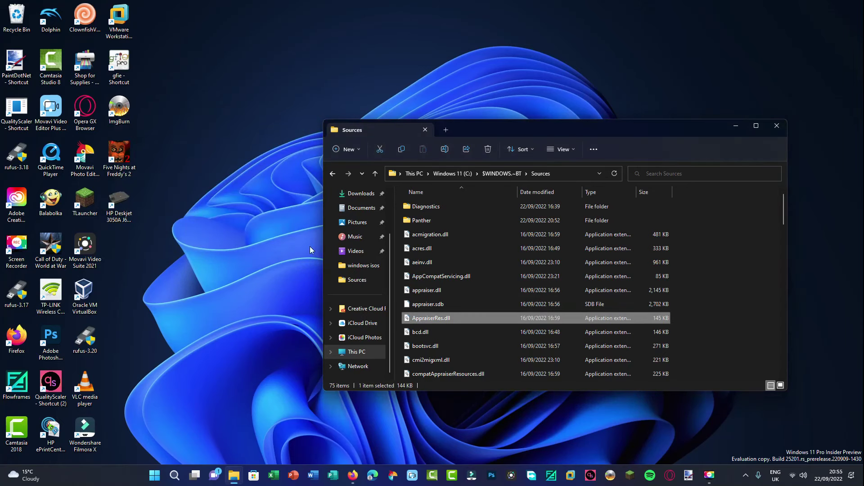
Close Explorer and retry the Insider Preview 25206.1000 update in Windows Update
left_click(776, 127)
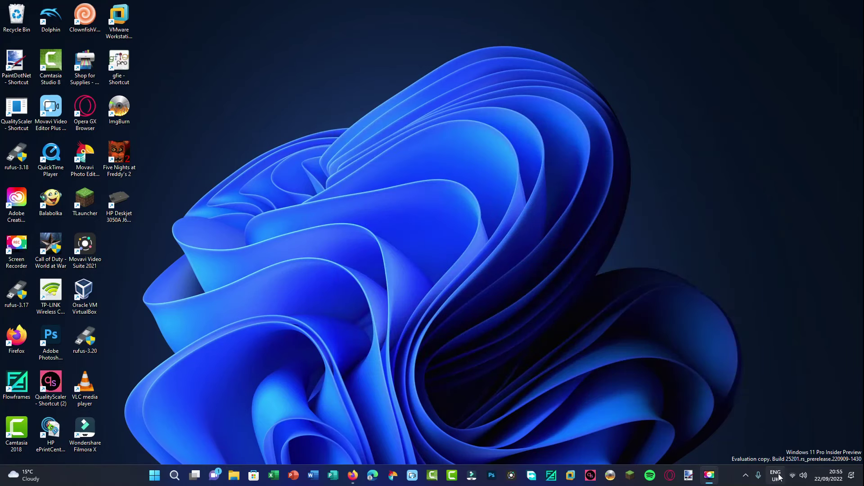
left_click(798, 477)
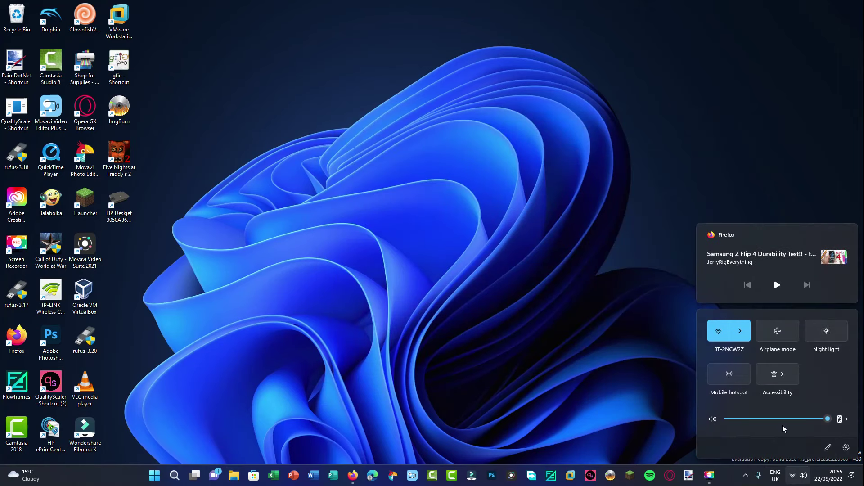
left_click(847, 447)
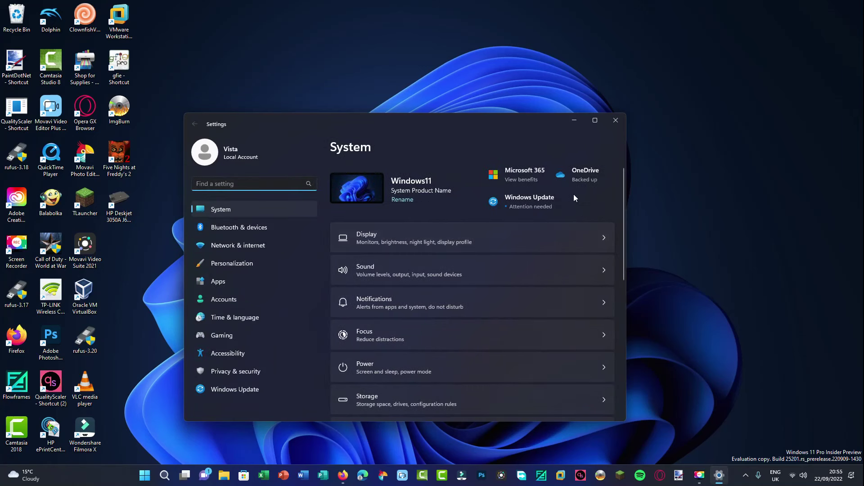
left_click(530, 207)
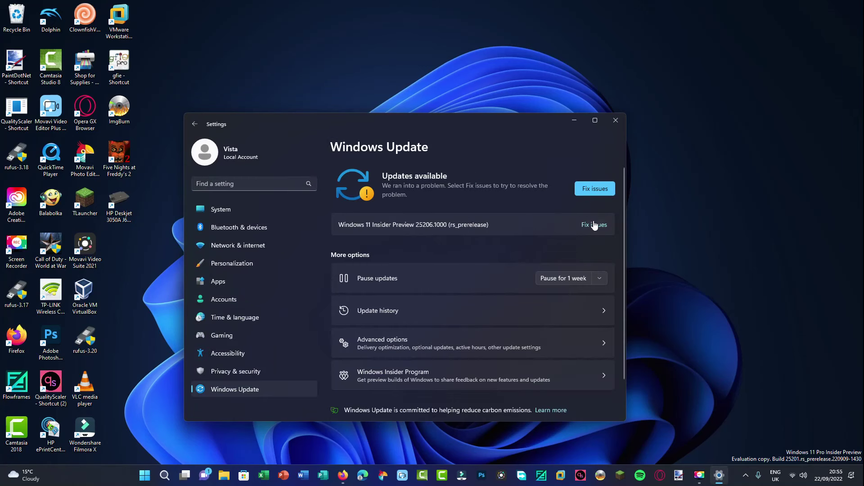
left_click(595, 189)
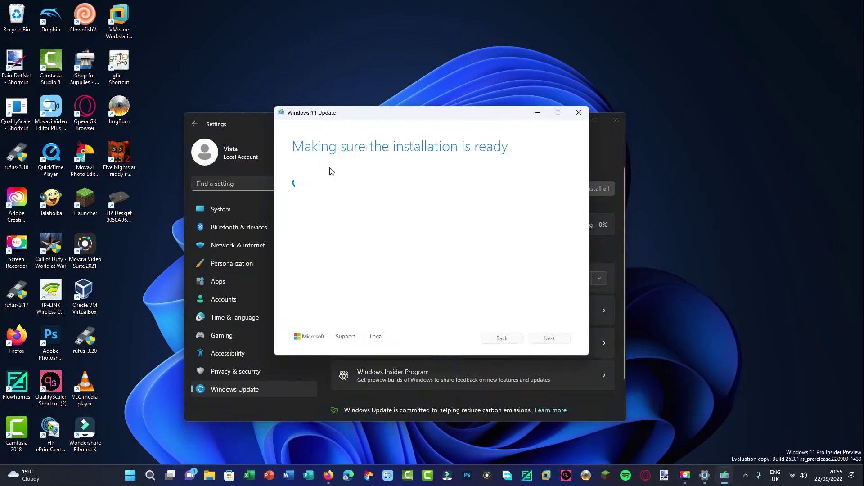
Dismiss the Windows 11 update checker and close Settings while the update downloads
left_click(549, 339)
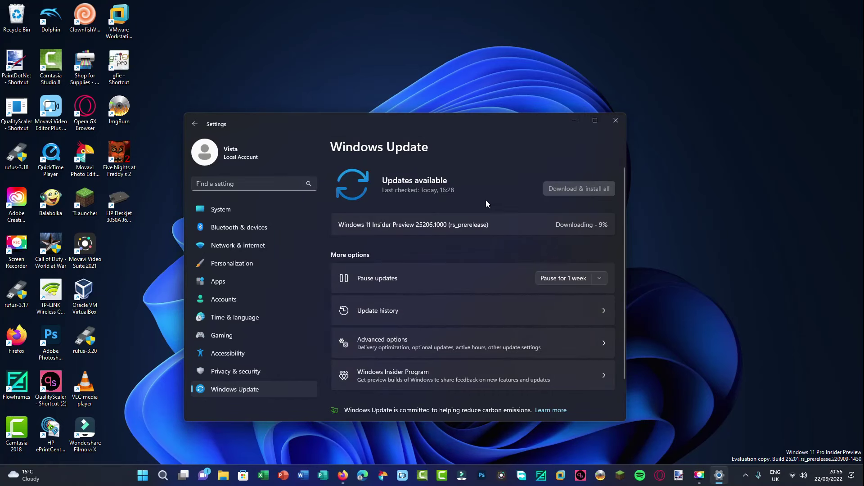
left_click_drag(542, 126, 571, 123)
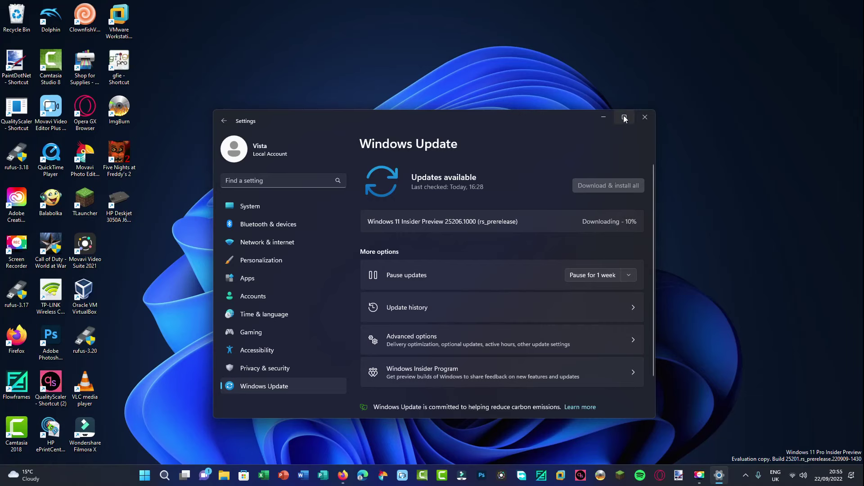
left_click(644, 118)
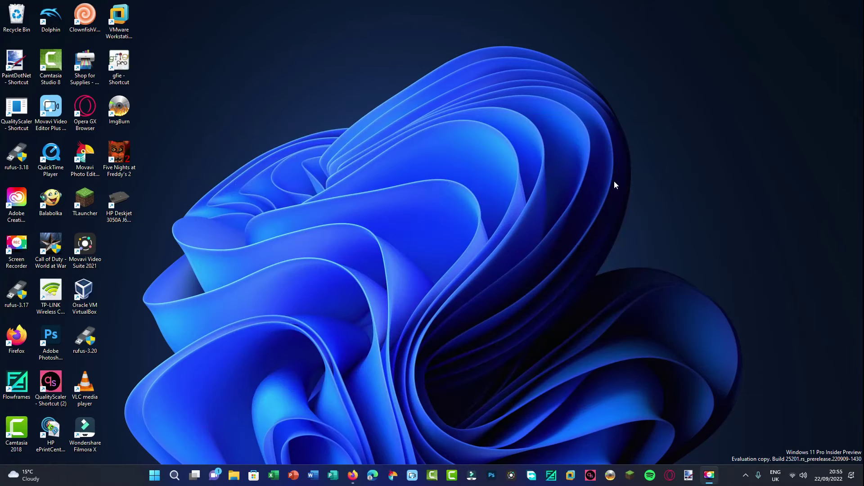